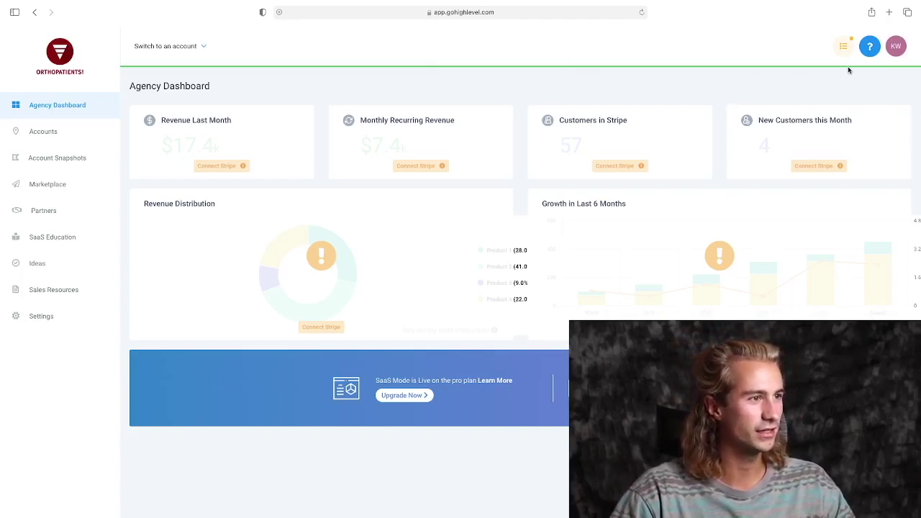
- Switch into the Alpine Film and Photography account and go to Marketing > Campaigns
click(203, 48)
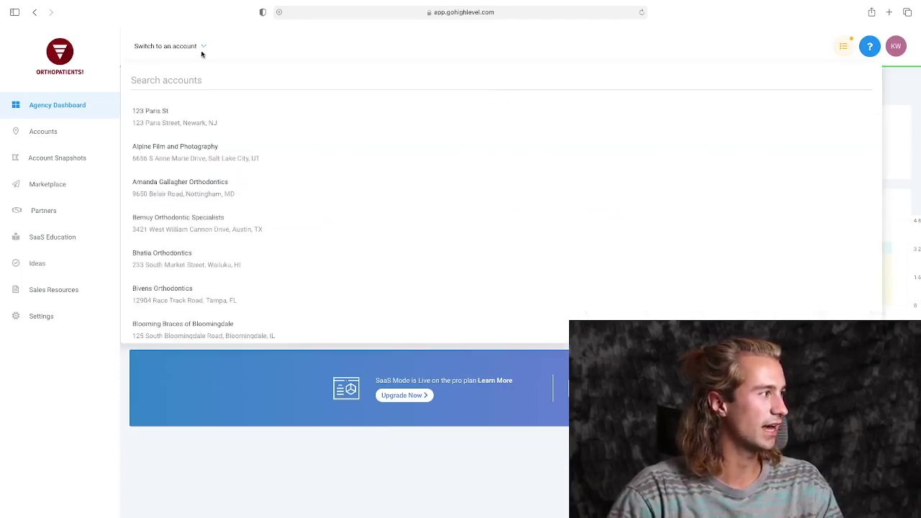
click(173, 150)
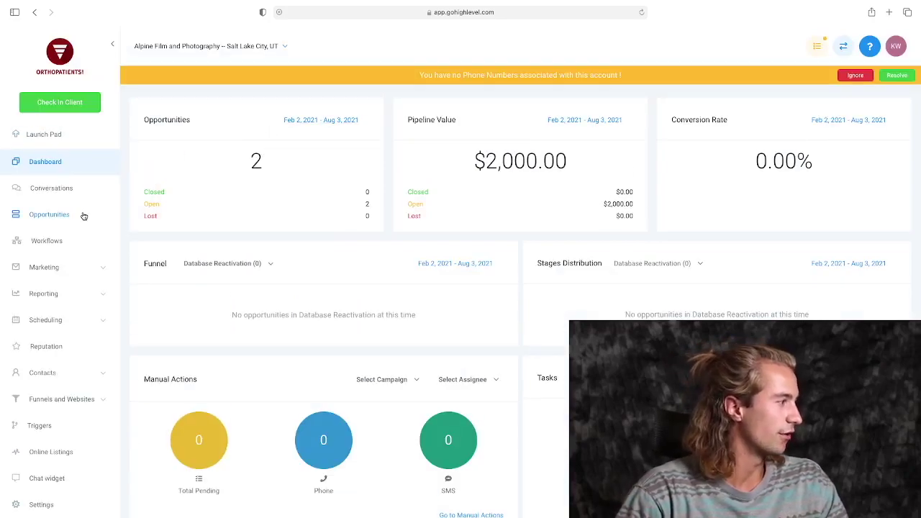
click(91, 268)
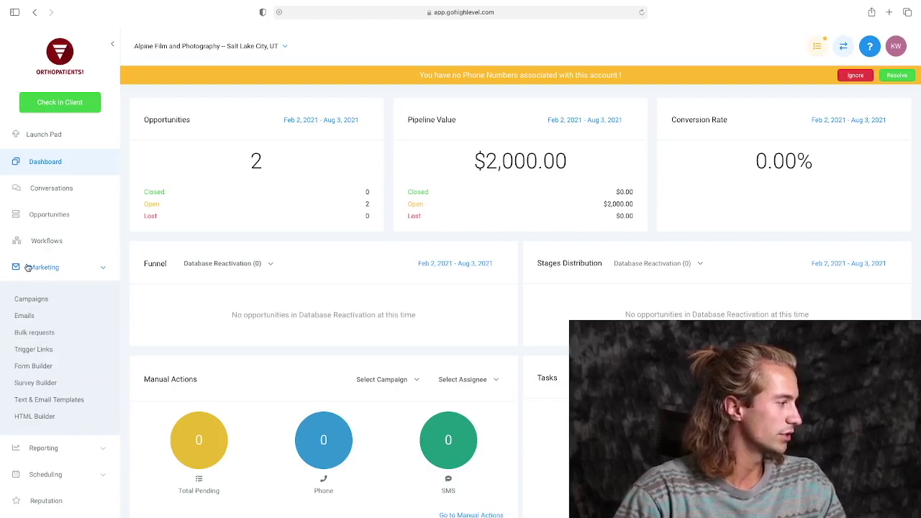
click(33, 300)
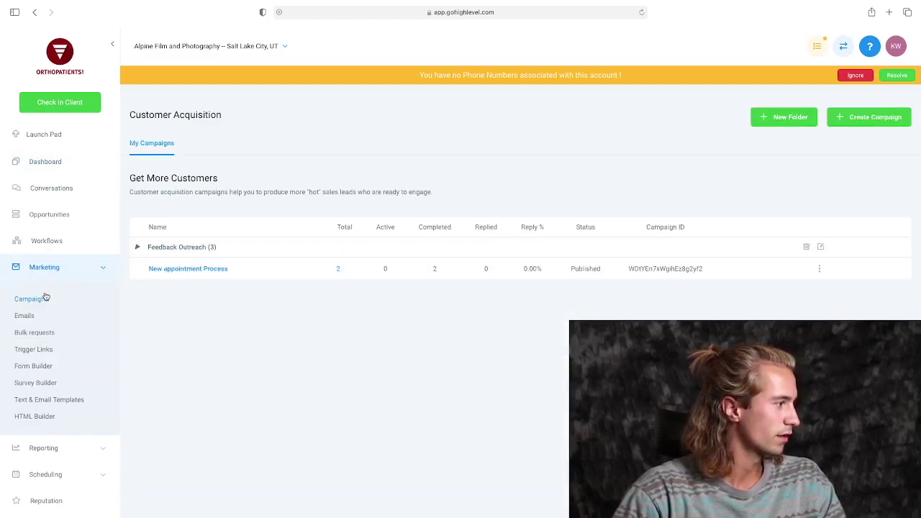
- Create a new campaign named 'Appointment Reminder' and save it
click(859, 117)
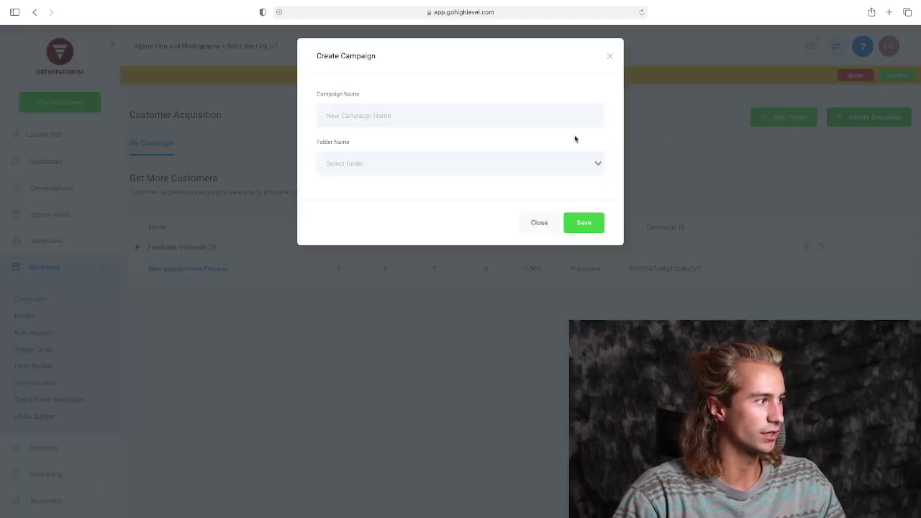
click(364, 122)
text(Ap)
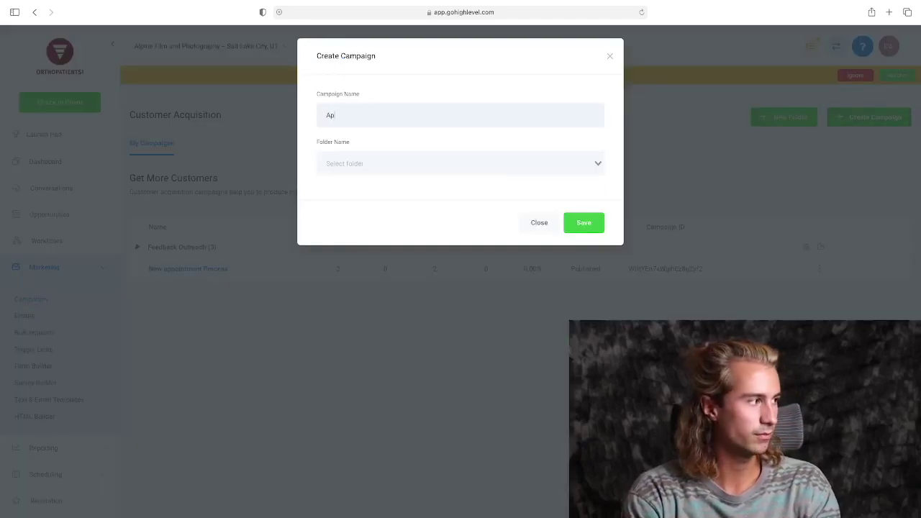
text(pointment Reminder)
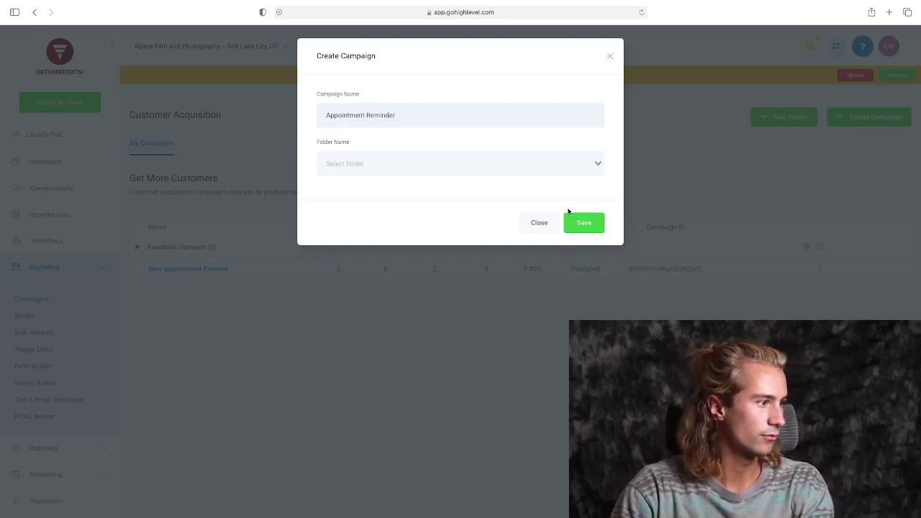
click(575, 222)
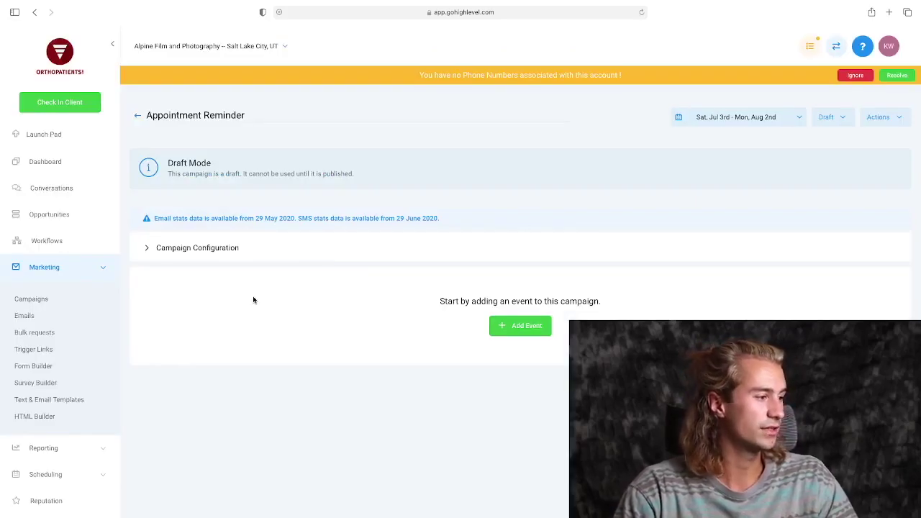
- Add an email event with subject 'Booking Success!' and start the body with 'Hey'
click(525, 328)
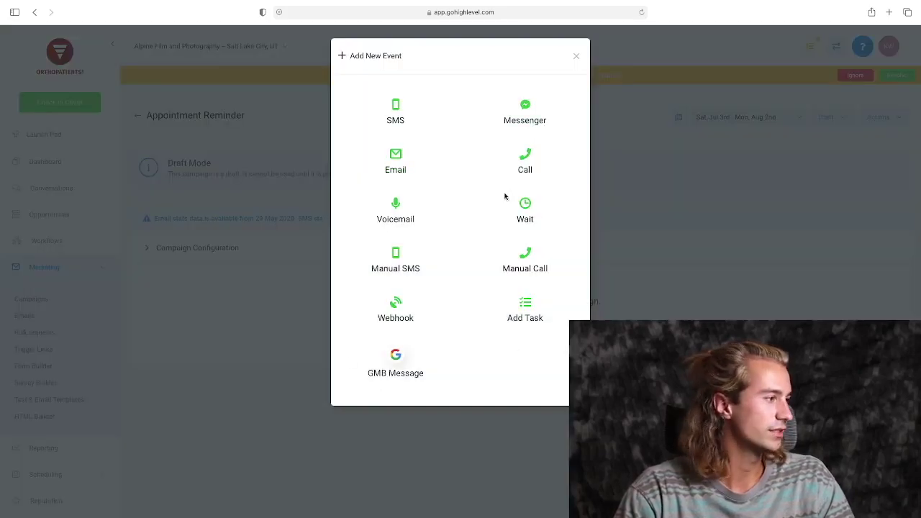
click(403, 158)
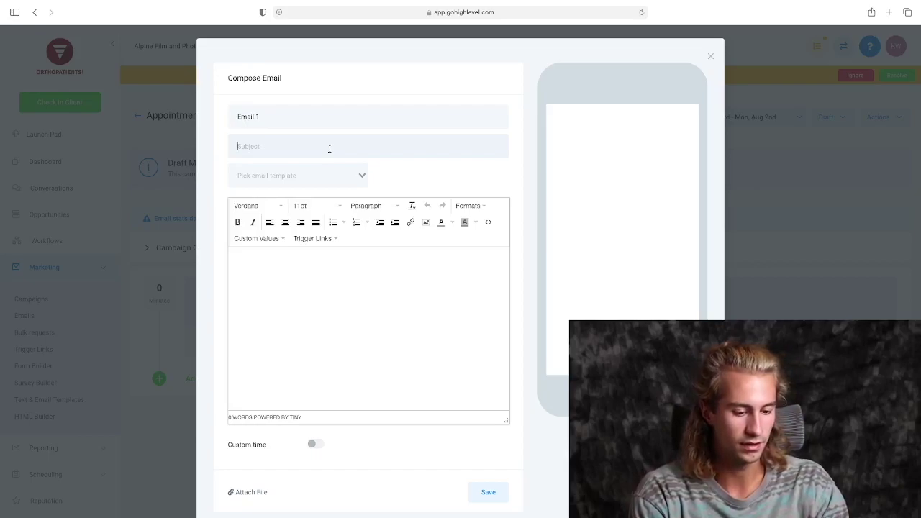
click(330, 148)
text(Booking )
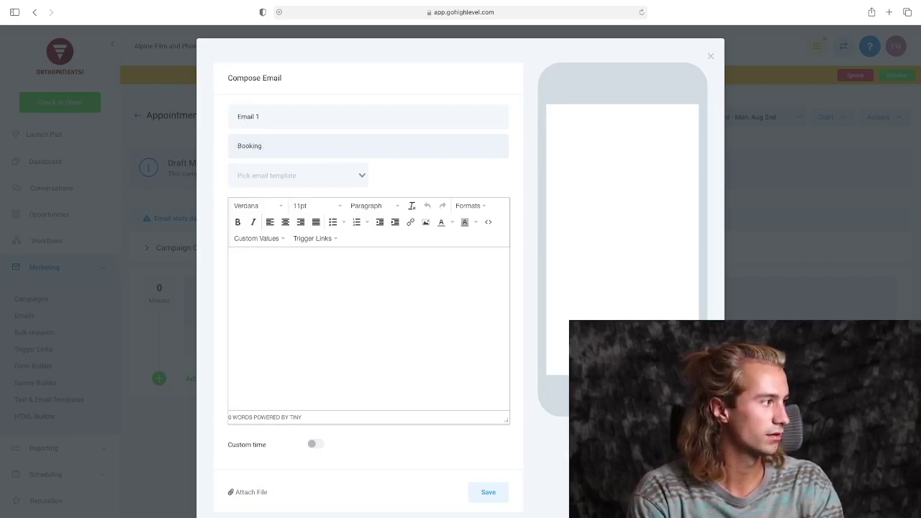
text(Success!)
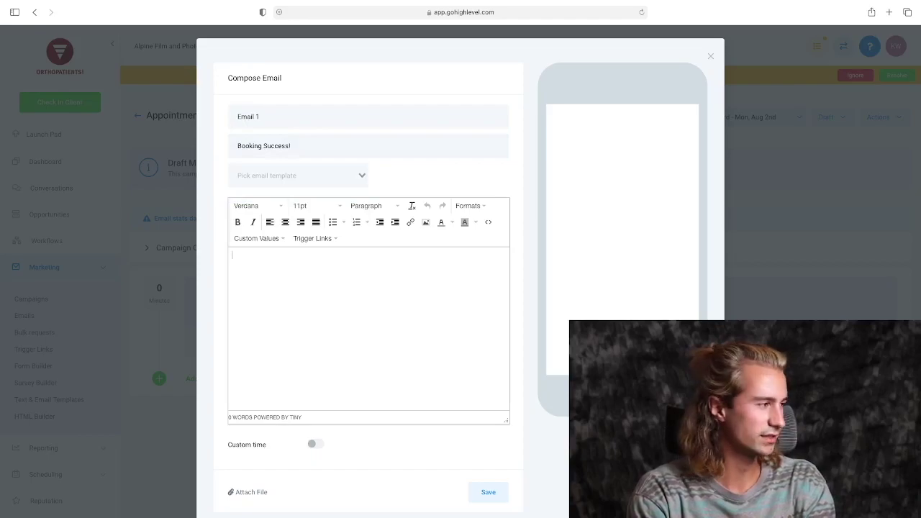
text(Hey)
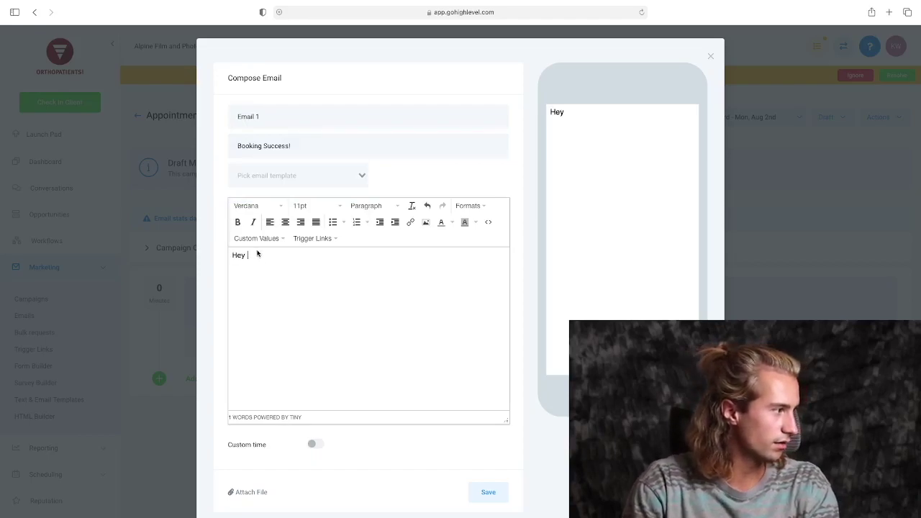
- Insert the contact's first name after Hey, then begin 'Thank you for booking an appointment on'
click(257, 239)
mouse_move(262, 269)
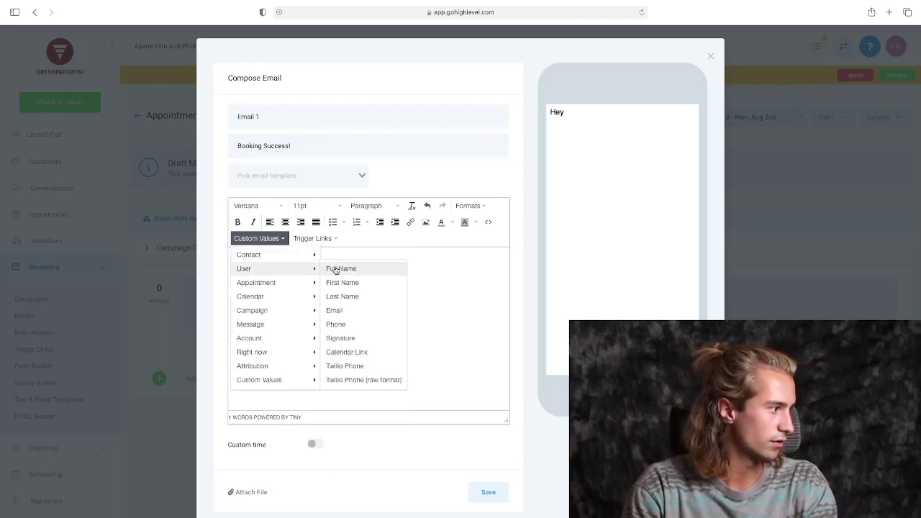
mouse_move(297, 261)
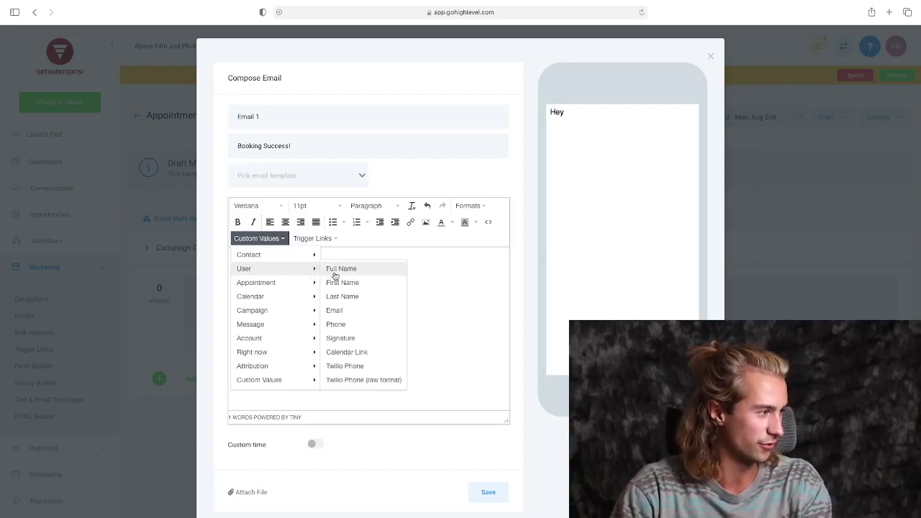
click(338, 268)
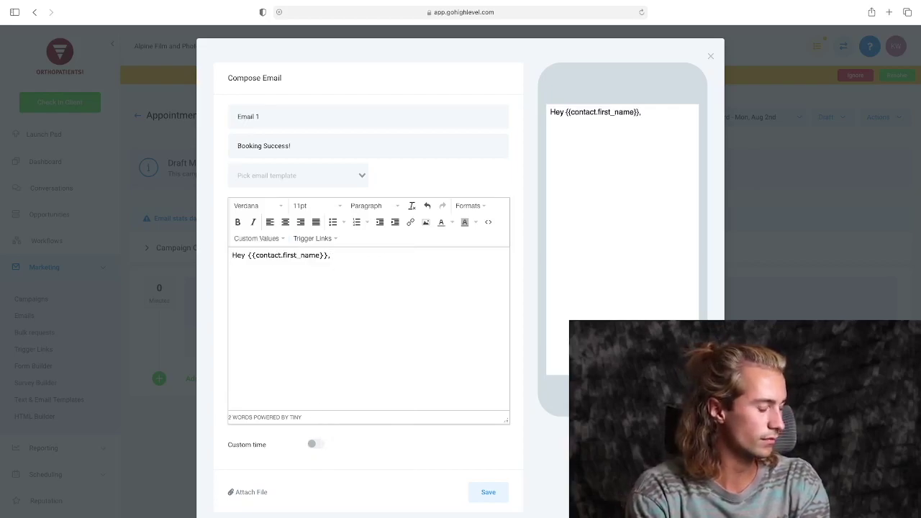
key(Return)
text(Your)
key(BackSpace)
key(BackSpace)
key(BackSpace)
text(Thank you for)
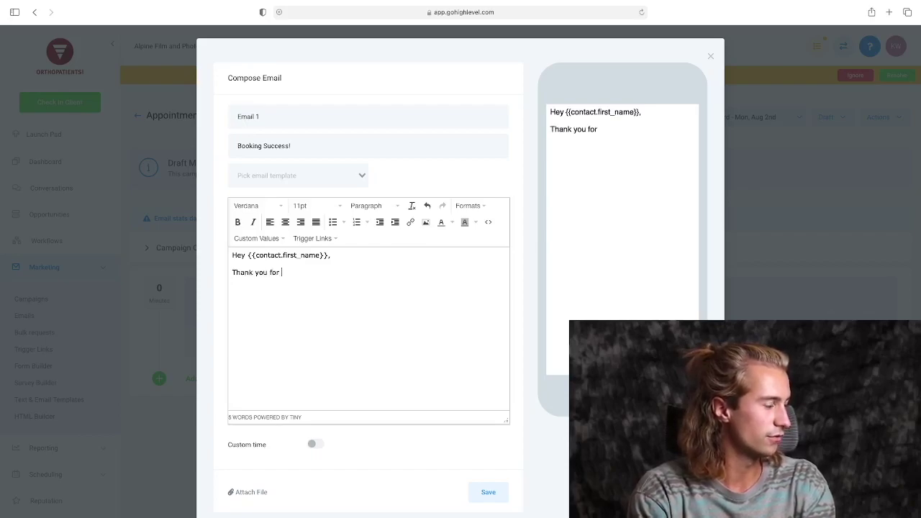
text( booking an appointm)
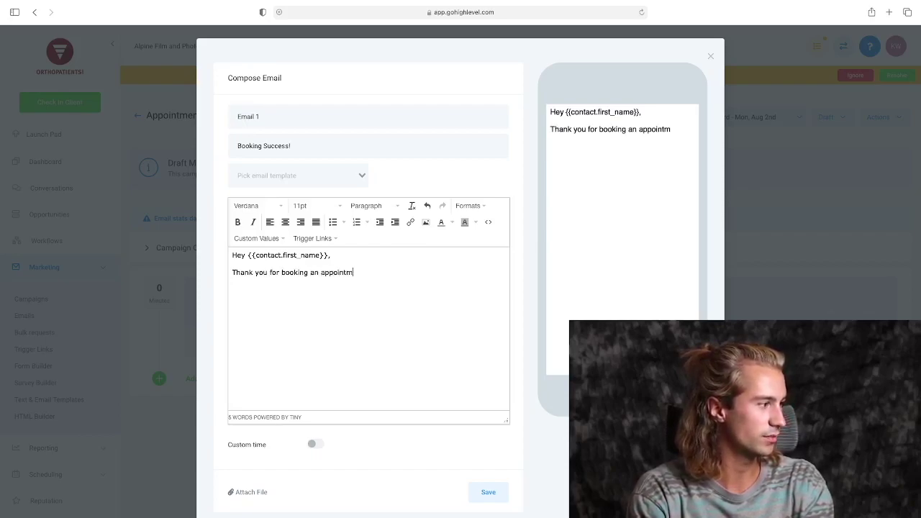
text(ent on)
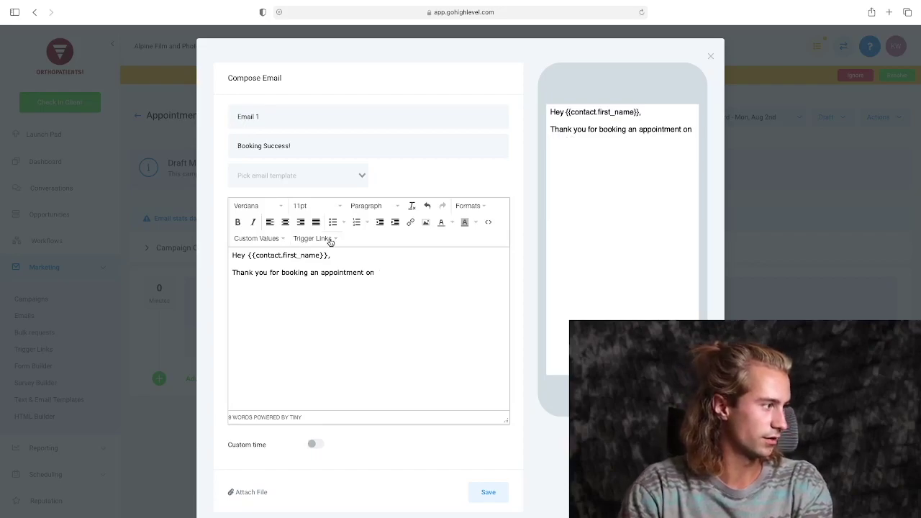
- Insert the appointment start date, then add 'we look forward to seeing you!' and a reply-with-questions line
click(251, 239)
mouse_move(257, 295)
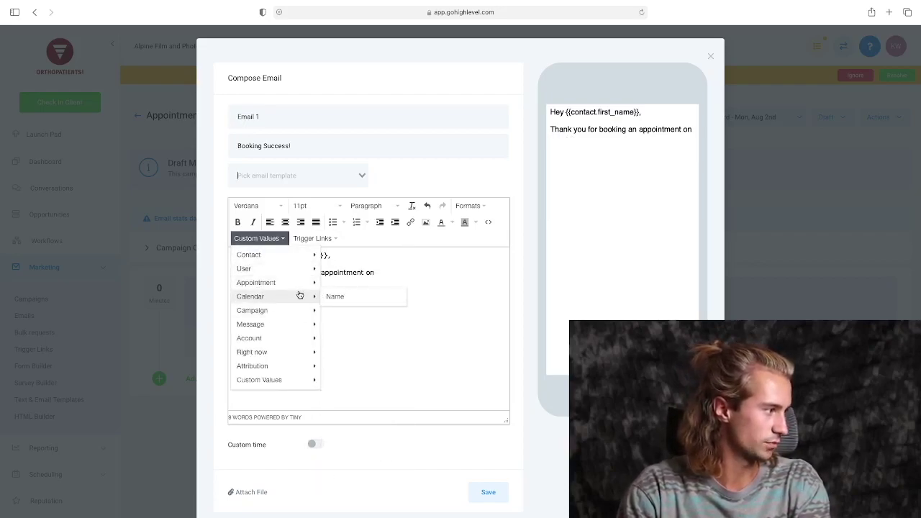
click(340, 294)
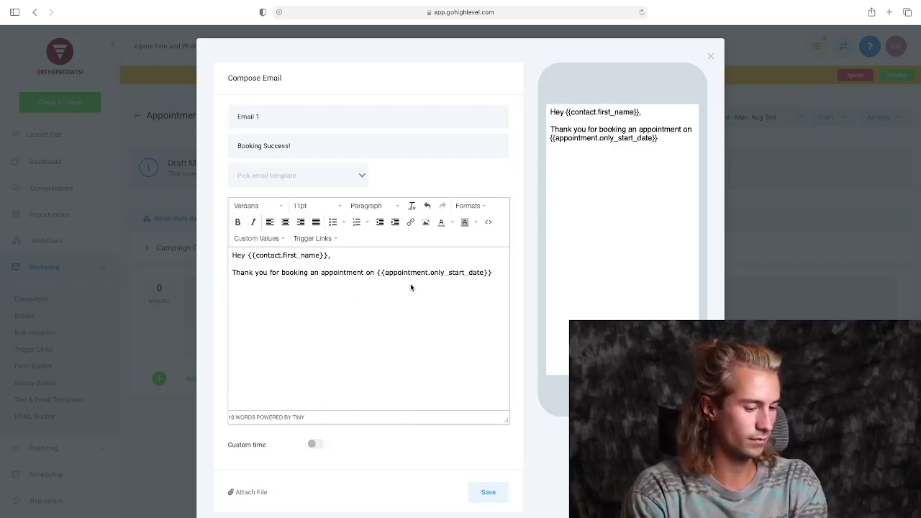
text(, we look forward to seeing you!)
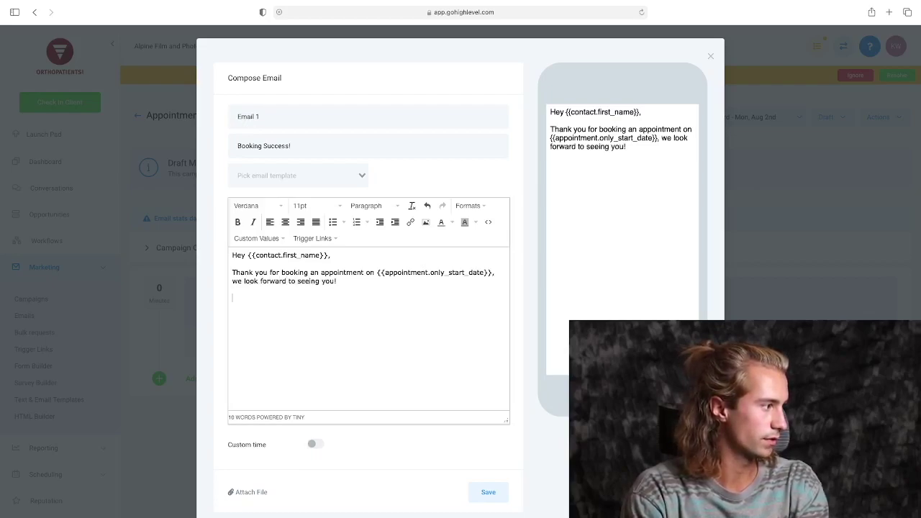
text(Please reah)
key(BackSpace)
text(ch out by replying )
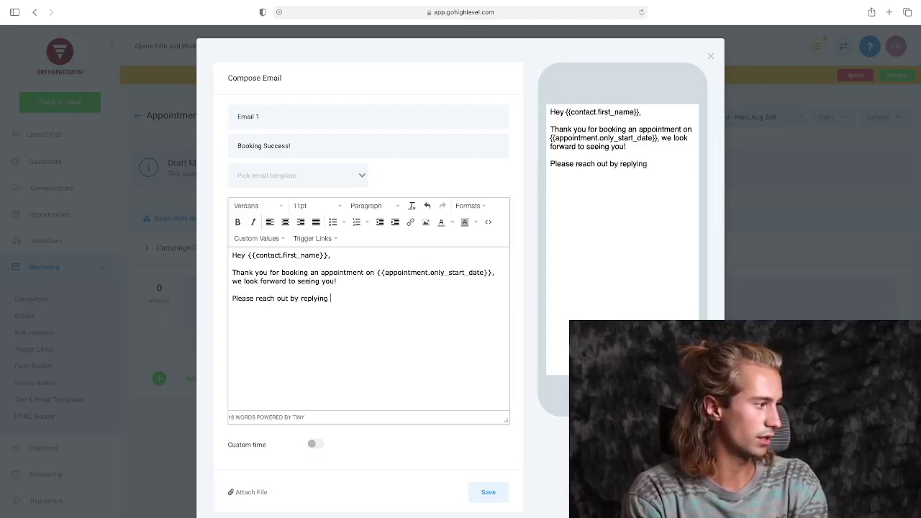
text(to this email if you have)
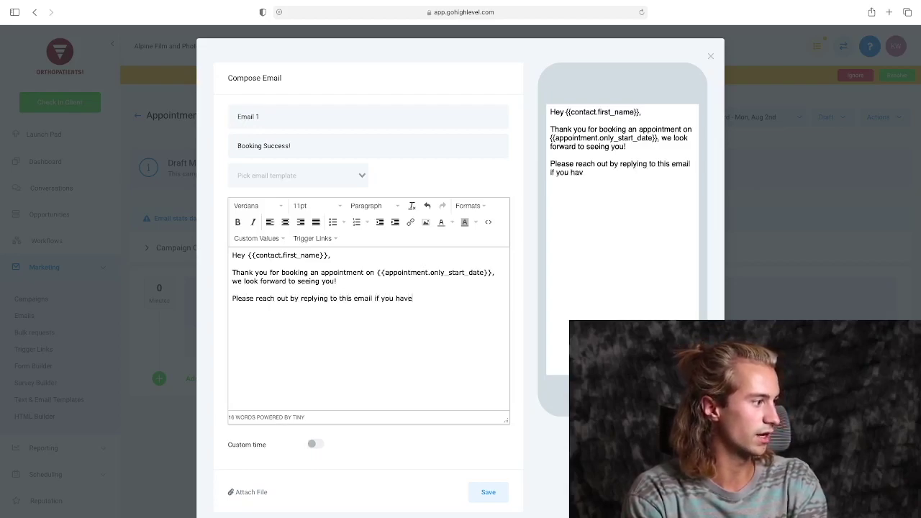
text( any questions at all. :)
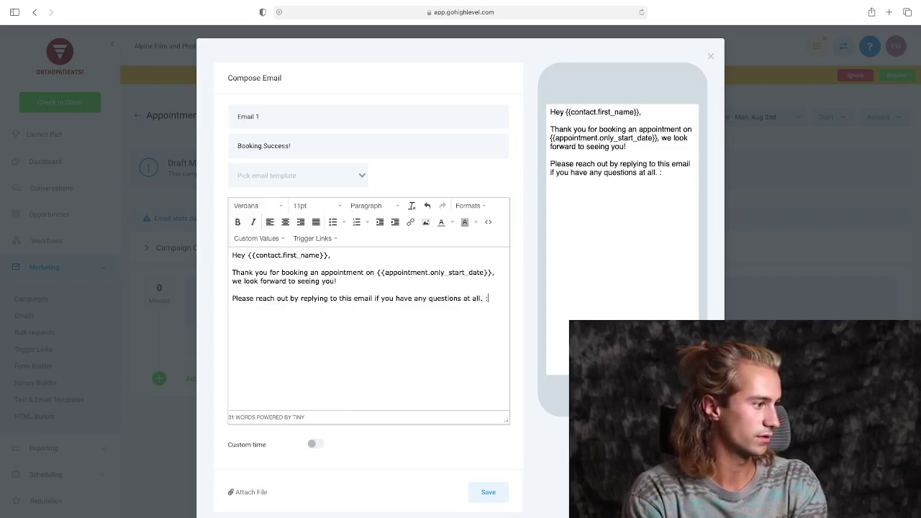
text()  Thank)
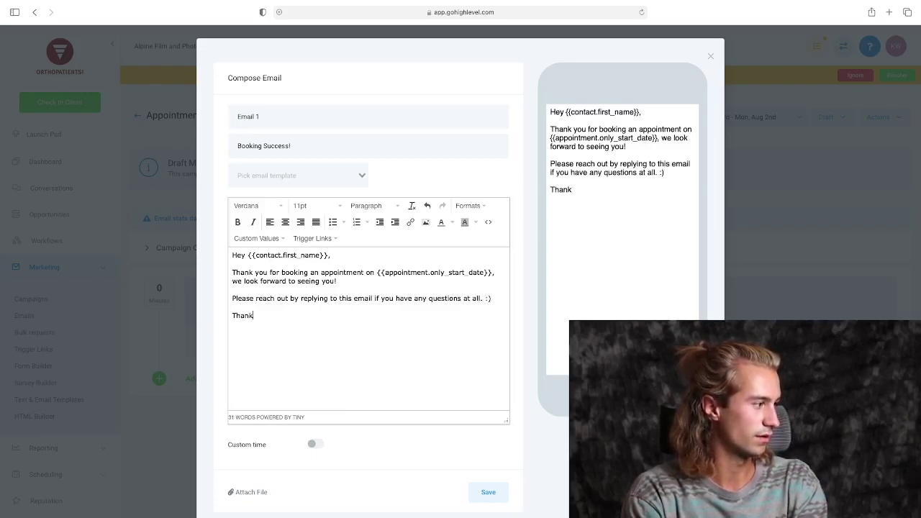
- Sign off with 'Best,' followed by the account owner's first name placeholder
key(BackSpace)
key(BackSpace)
key(BackSpace)
key(BackSpace)
key(BackSpace)
text(Best,)
key(Return)
click(261, 238)
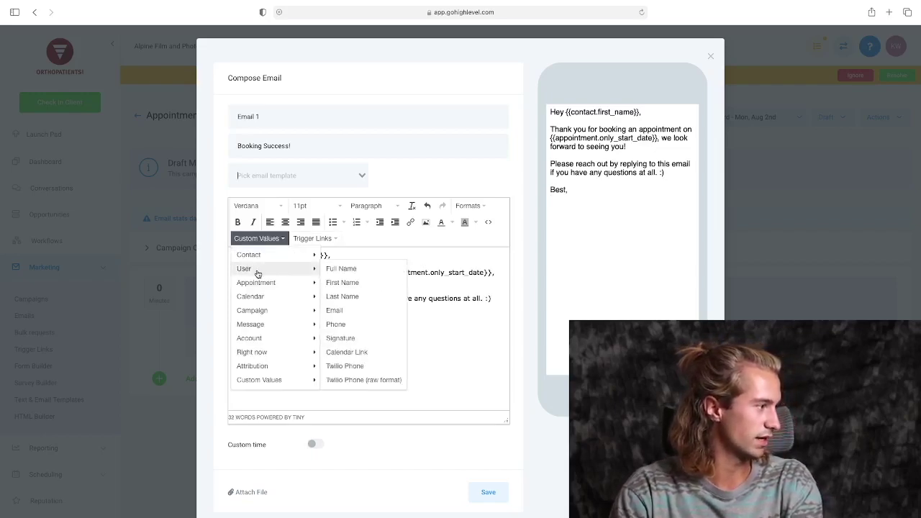
mouse_move(251, 325)
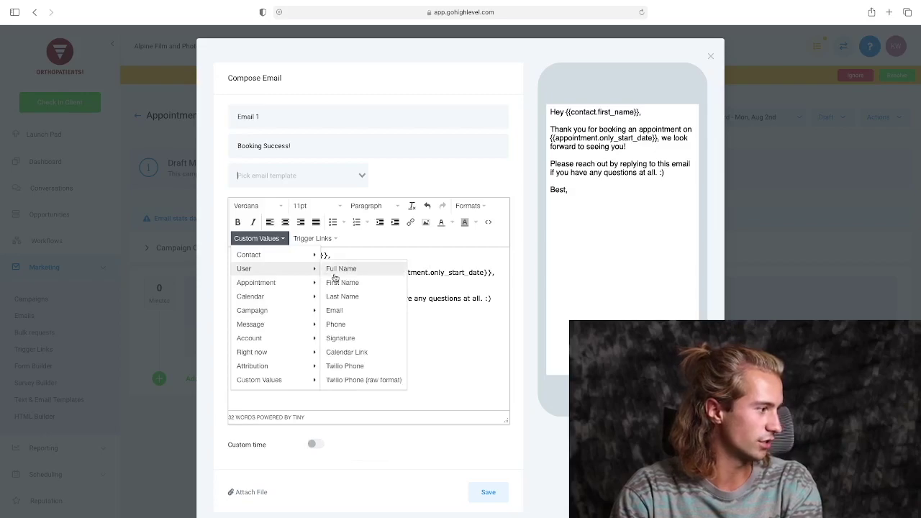
mouse_move(302, 345)
mouse_move(345, 327)
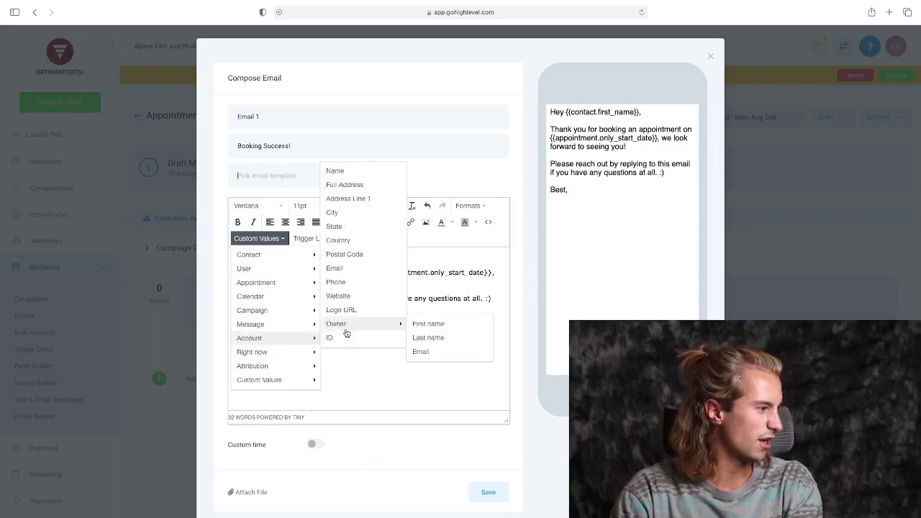
click(431, 325)
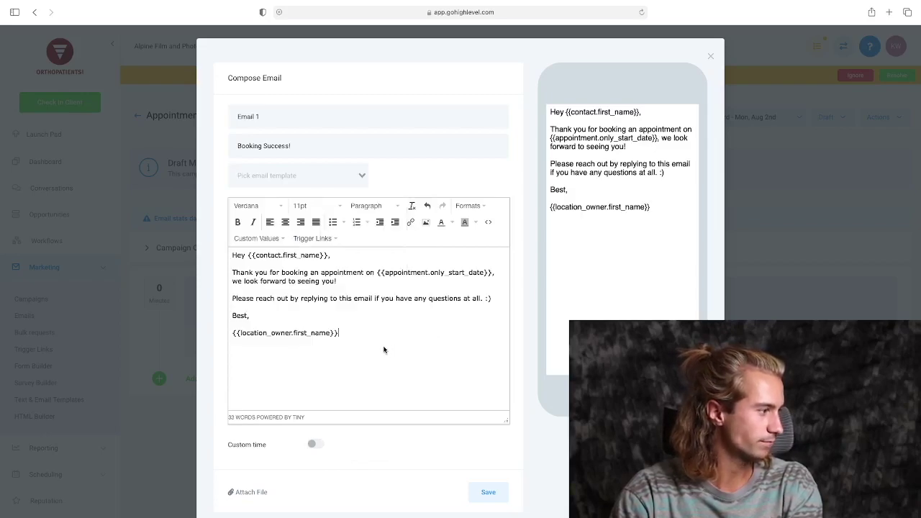
scroll(454, 452, down, 4)
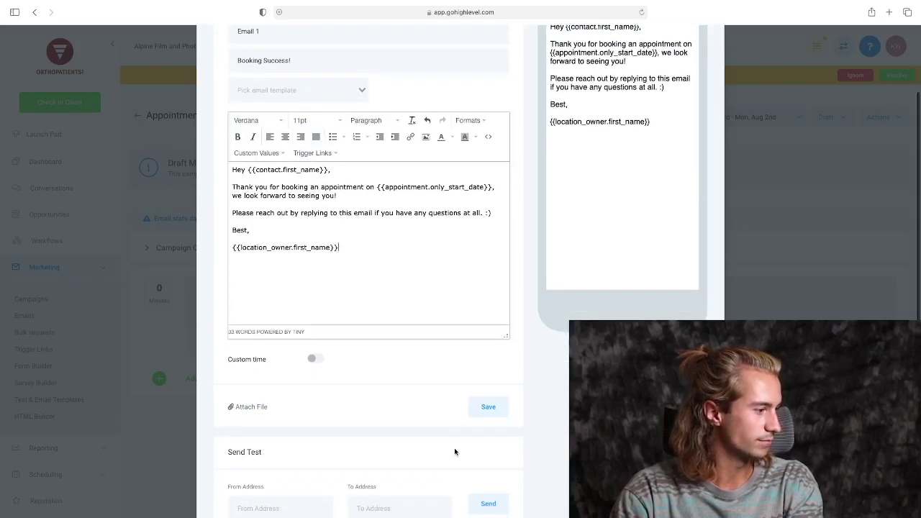
- Save Email 1 from the Compose Email window
click(489, 408)
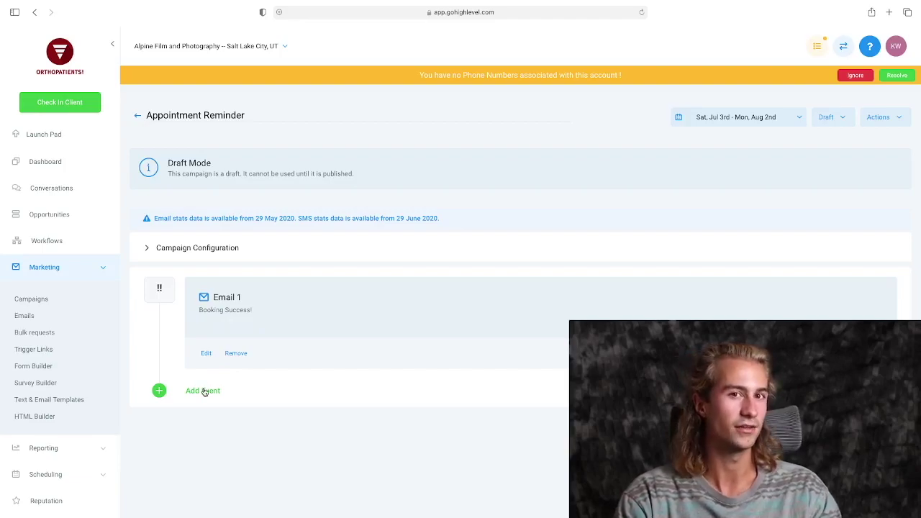
- Add an SMS event greeting 'Hi {{contact.first_name}},'
click(205, 391)
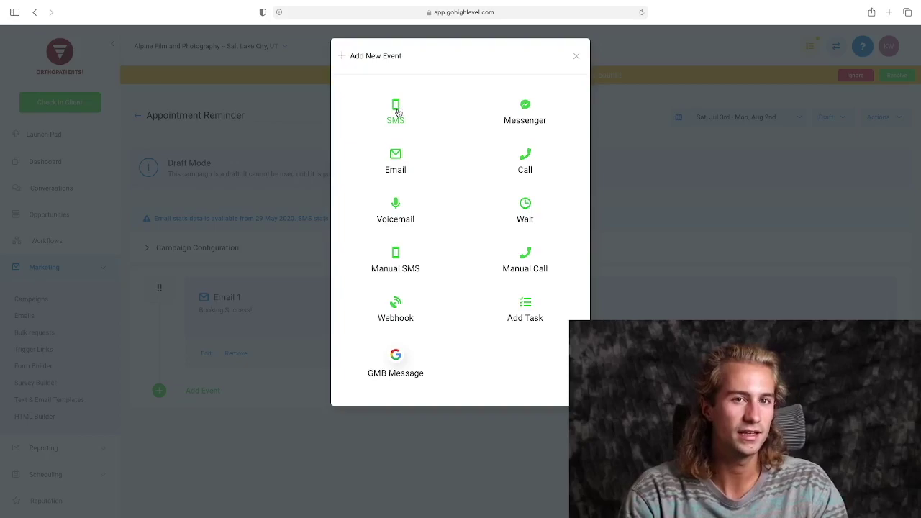
click(396, 115)
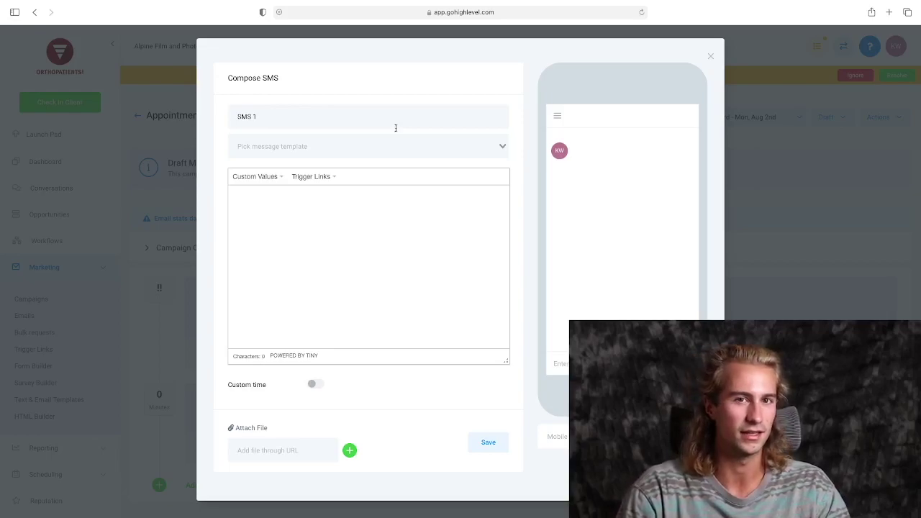
click(295, 200)
text(Hi)
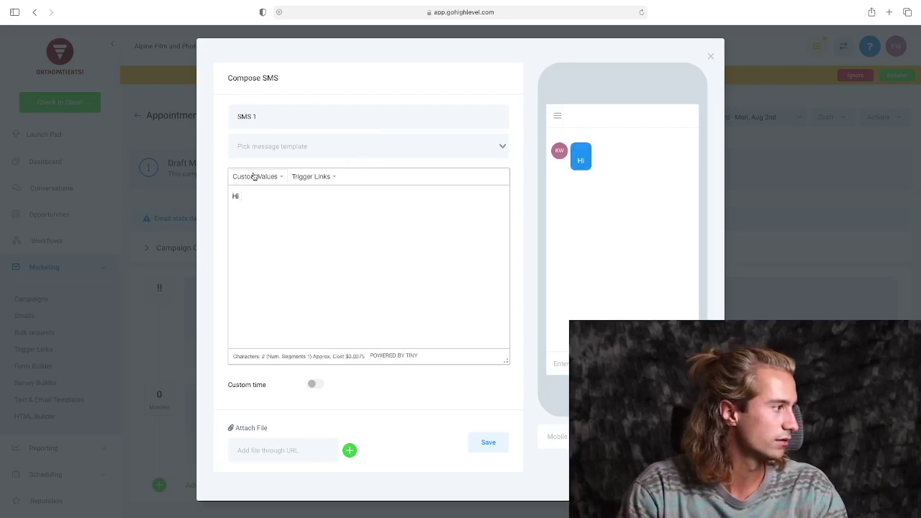
click(254, 176)
mouse_move(252, 194)
click(362, 191)
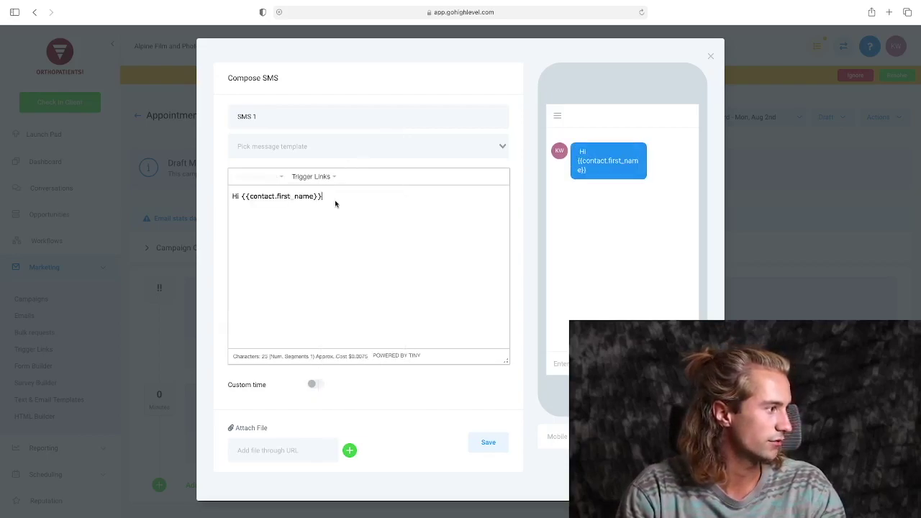
text(,)
key(Return)
key(Return)
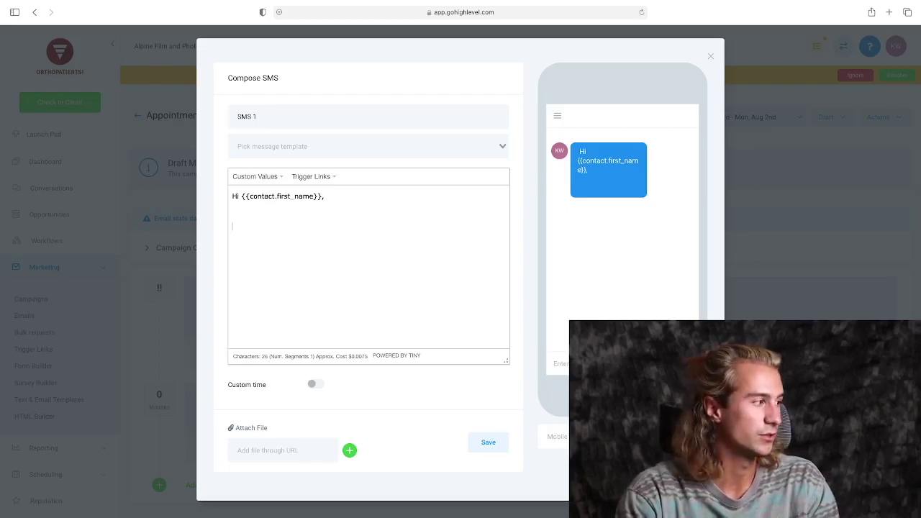
- Write the reminder with the appointment start date, ending 'is coming up soon. We look forward to seeing you :)'
key(Return)
text(Just a rriend)
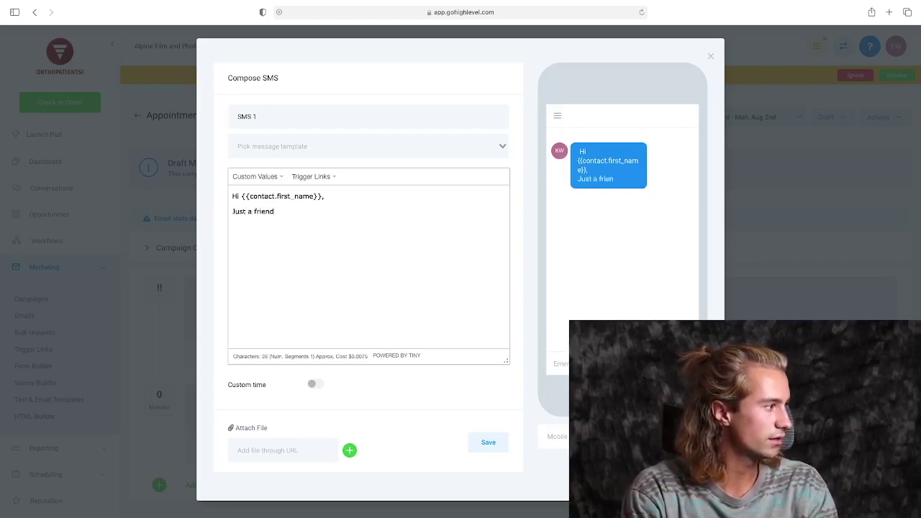
text(ly reminder that your )
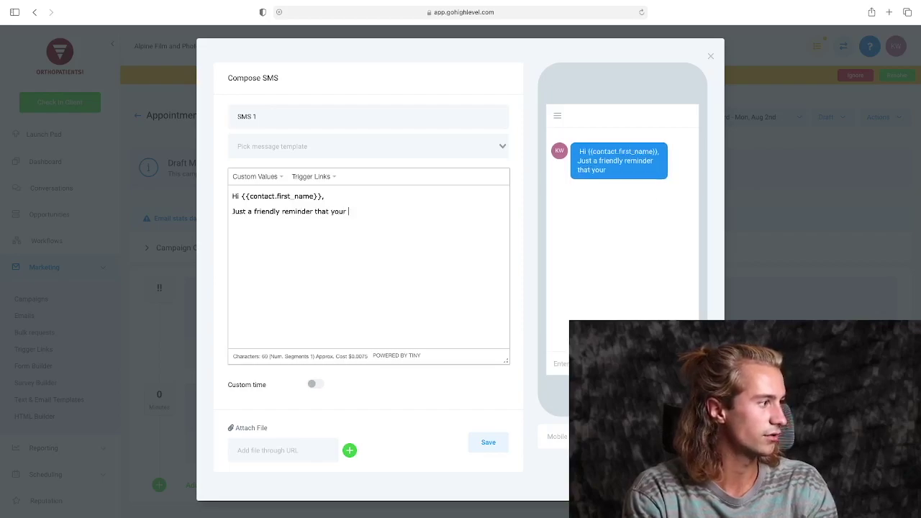
text(appointment on)
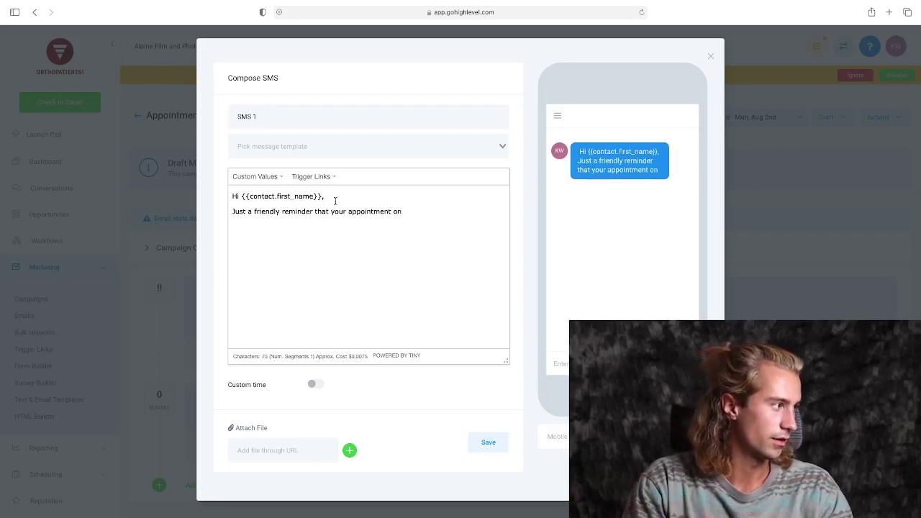
click(266, 178)
mouse_move(284, 238)
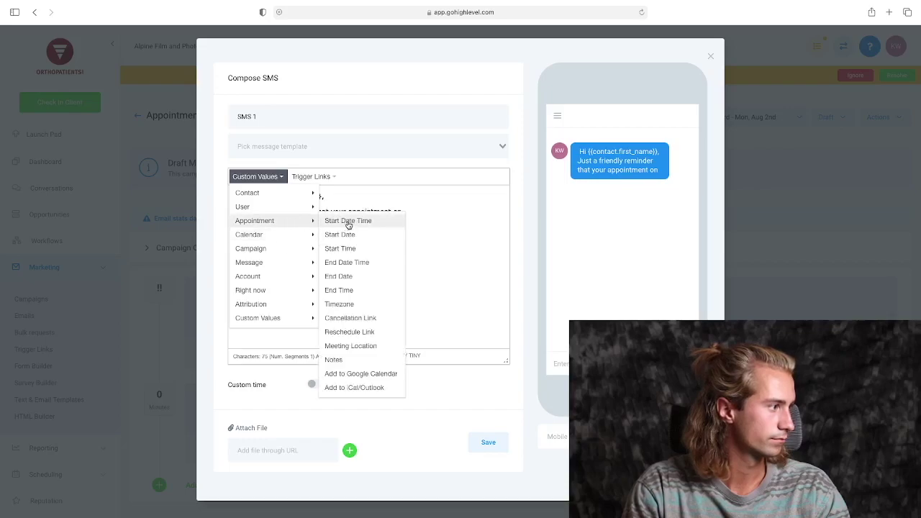
click(346, 234)
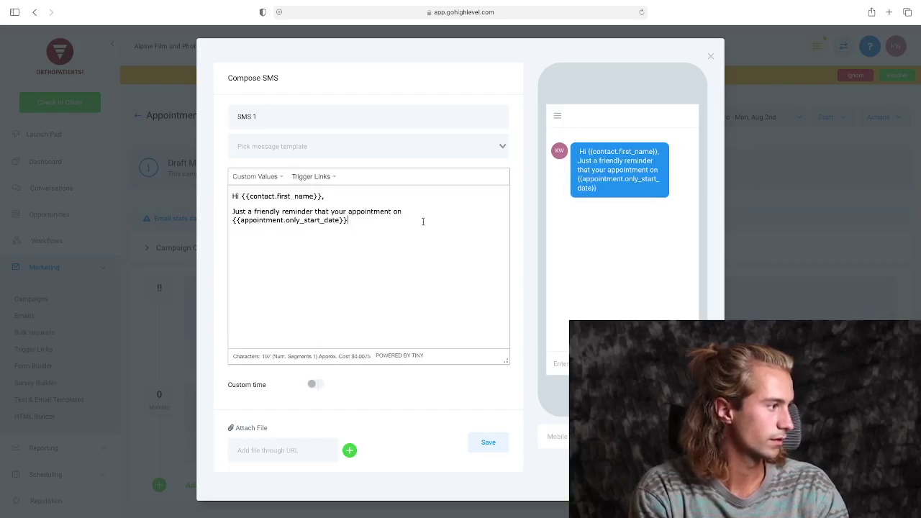
text(is coming up)
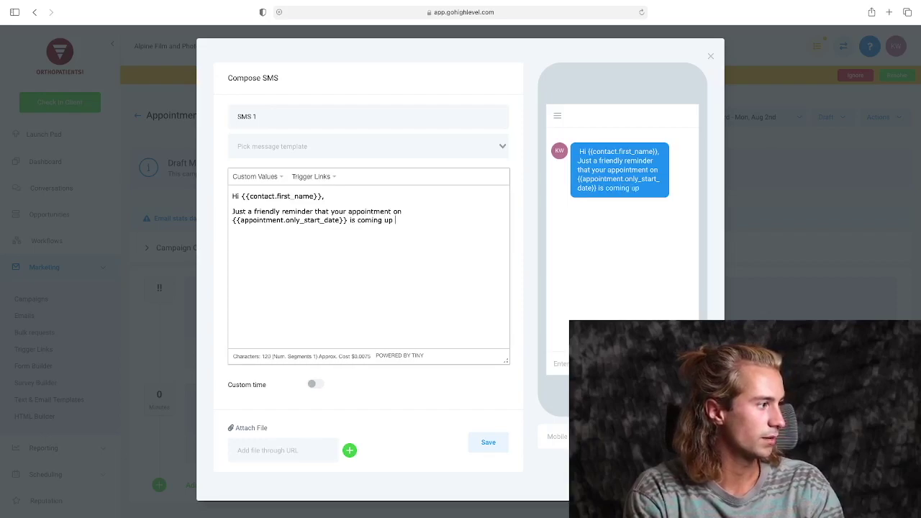
text( soon. We look forw)
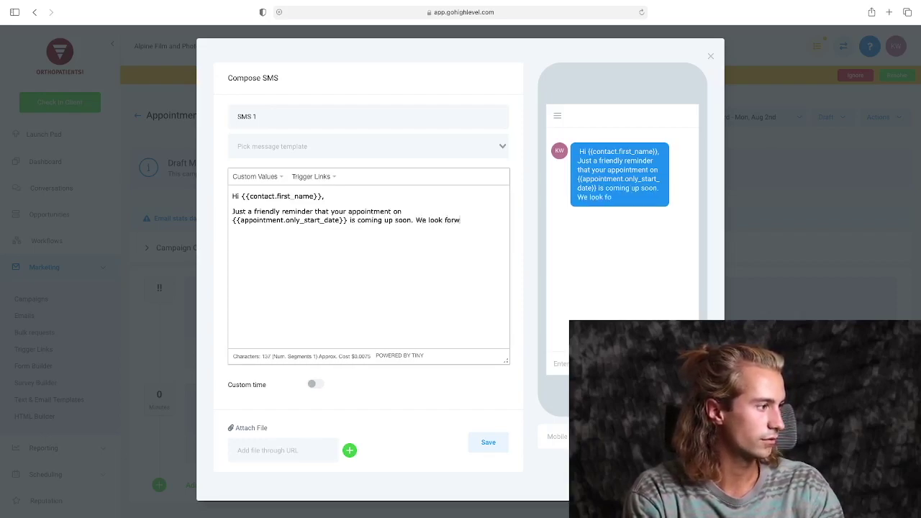
text(ard to seeing you :))
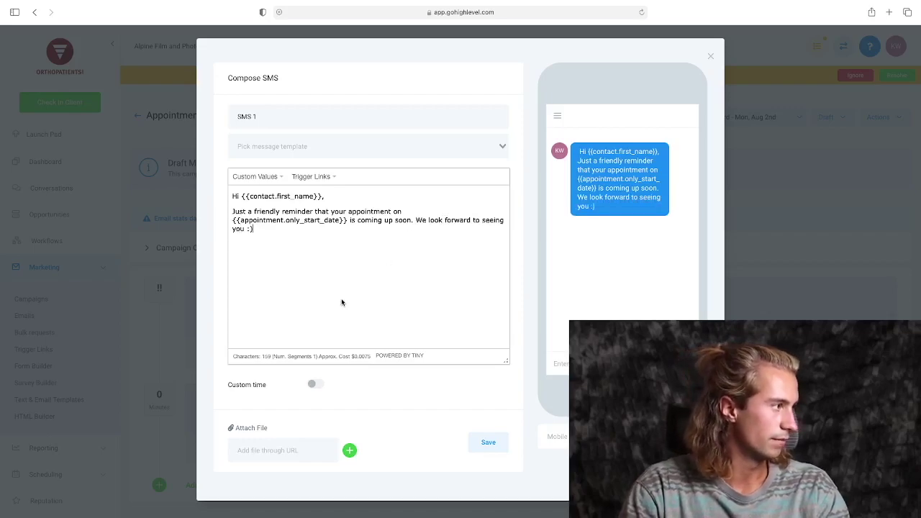
- Save SMS 1 and set it to send 3 days before the appointment
click(486, 442)
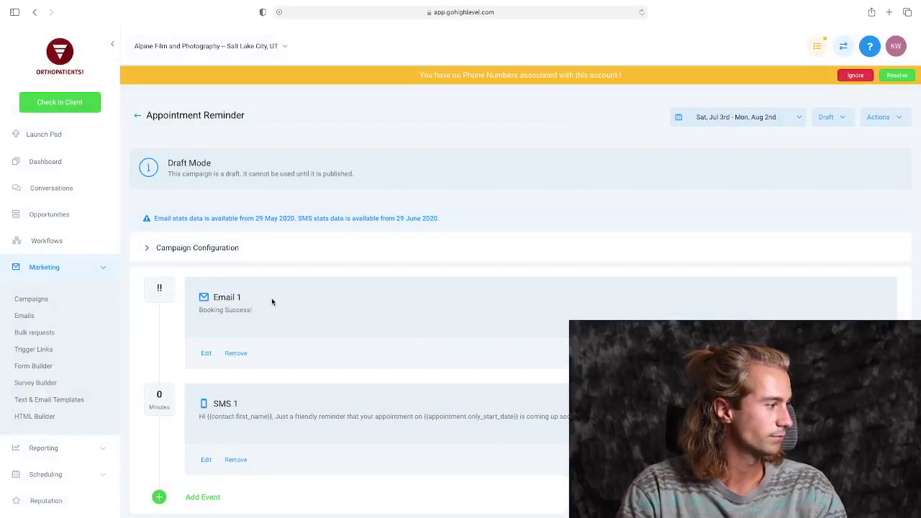
click(849, 460)
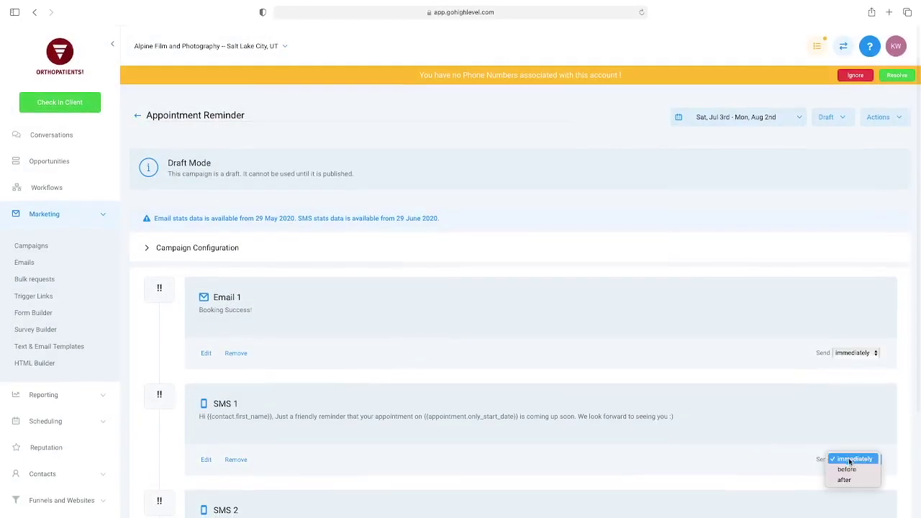
click(849, 469)
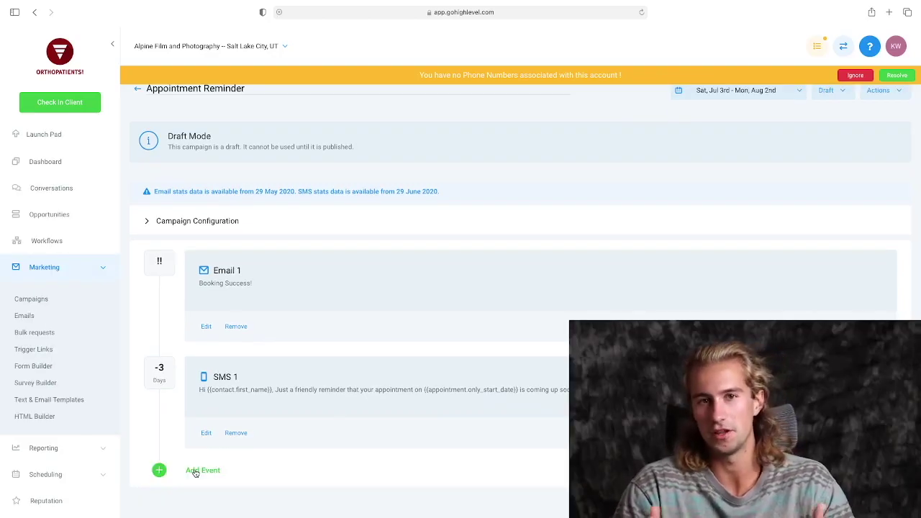
- Add a second SMS starting 'Hey {{contact.first_name}},', replacing a mistaken user-name placeholder
click(194, 472)
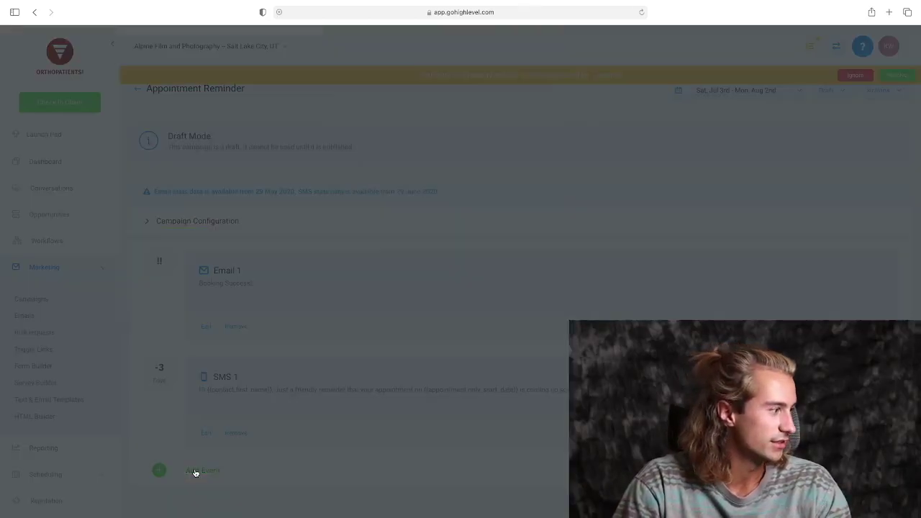
click(395, 113)
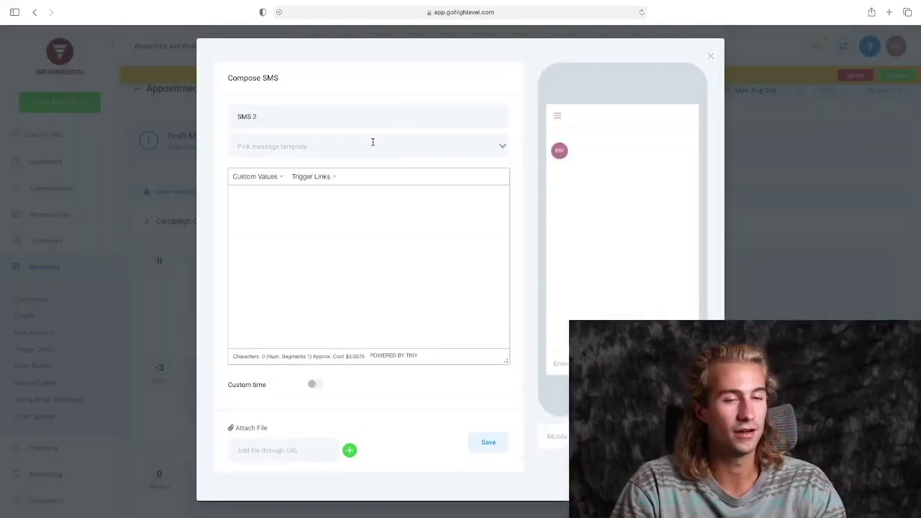
click(330, 198)
text(Hey)
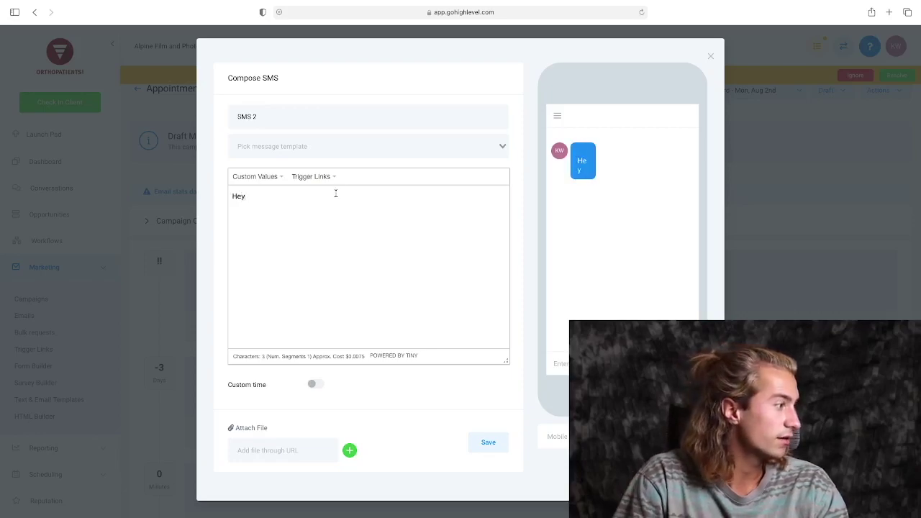
click(256, 182)
mouse_move(248, 206)
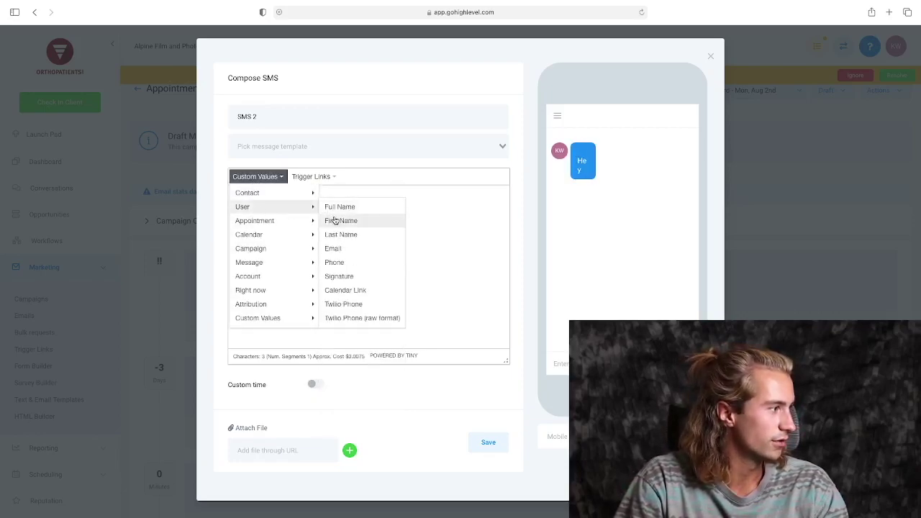
click(333, 220)
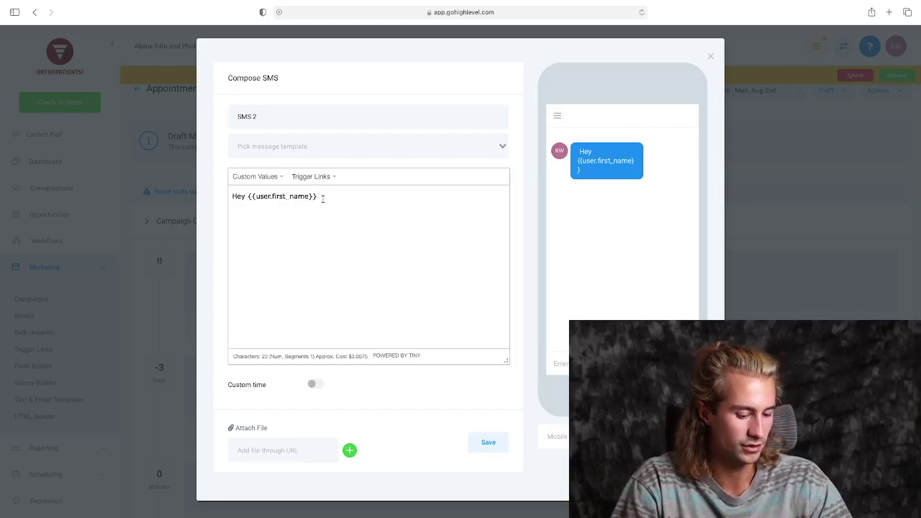
key(BackSpace)
key(BackSpace)
key(BackSpace)
key(BackSpace)
key(BackSpace)
key(BackSpace)
key(BackSpace)
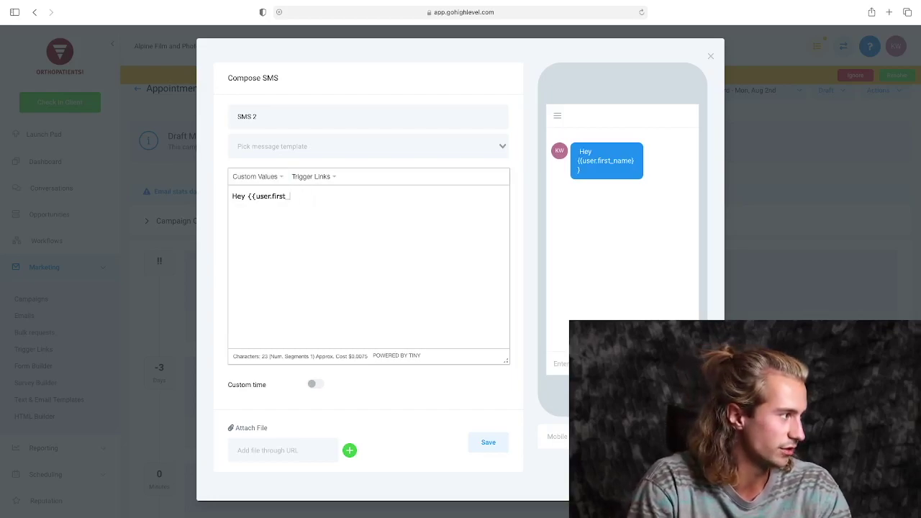
key(BackSpace)
key(BackSpace)
key(BackSpace)
key(BackSpace)
key(BackSpace)
key(BackSpace)
key(BackSpace)
key(BackSpace)
key(BackSpace)
key(BackSpace)
key(BackSpace)
key(BackSpace)
key(BackSpace)
key(BackSpace)
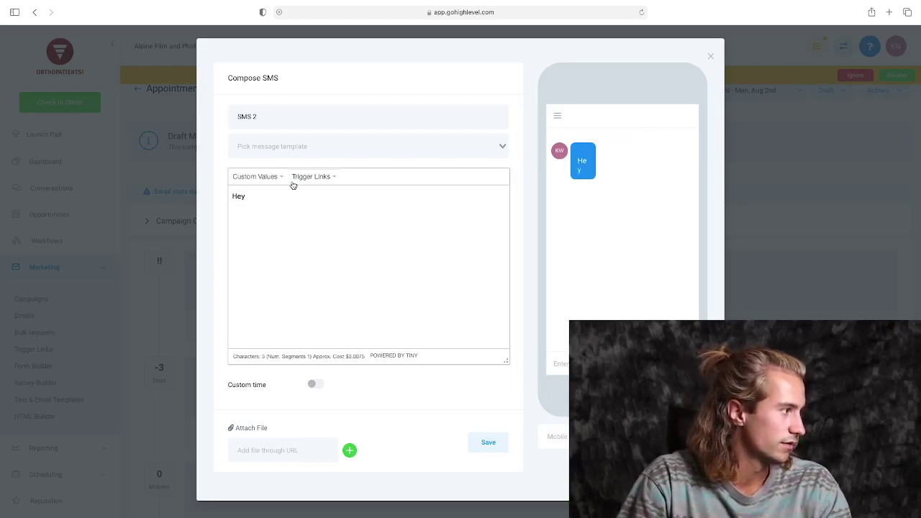
click(282, 177)
mouse_move(270, 192)
click(371, 204)
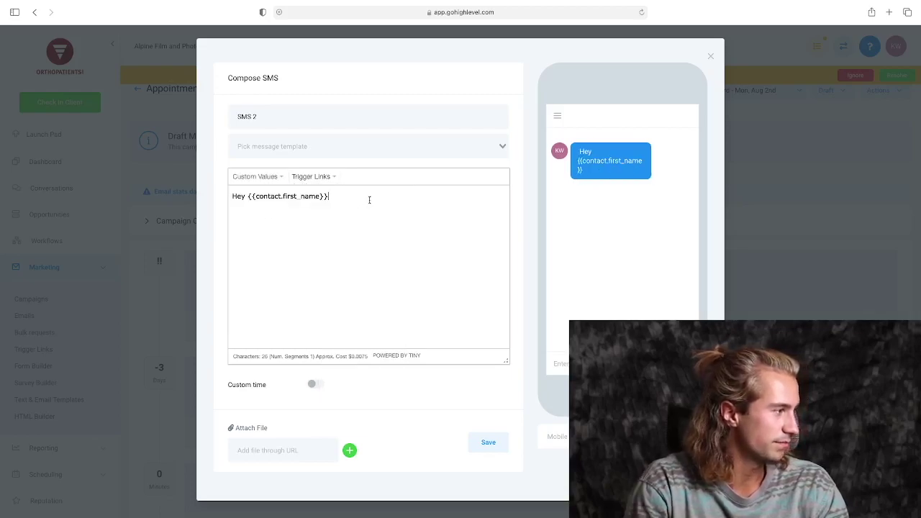
text(,)
- Add the line 'We look forward to seeing you in an hour! Please reach out if you have any questions!'
key(Return)
key(Return)
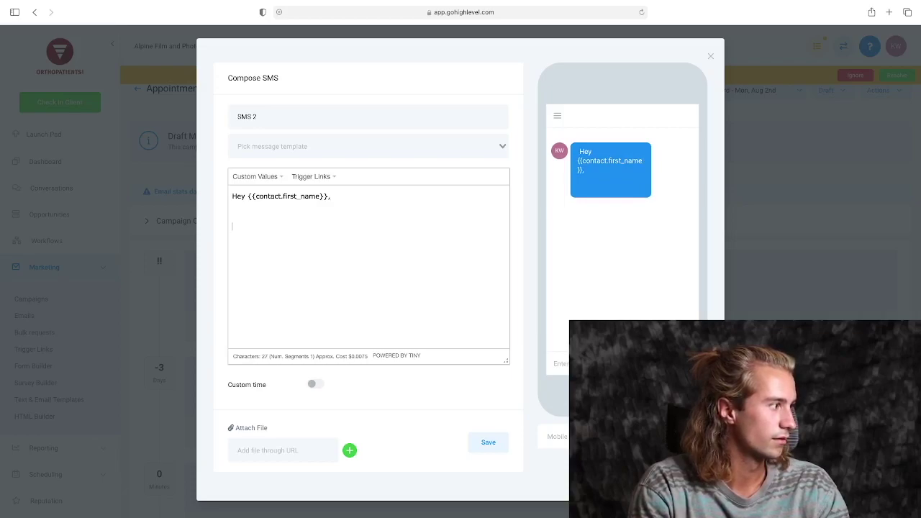
text(We look forwar)
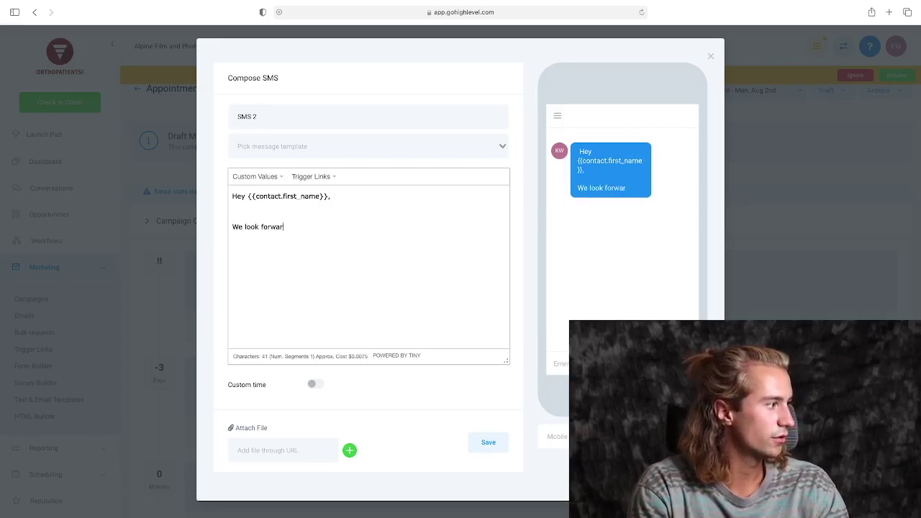
text(d to seeing you )
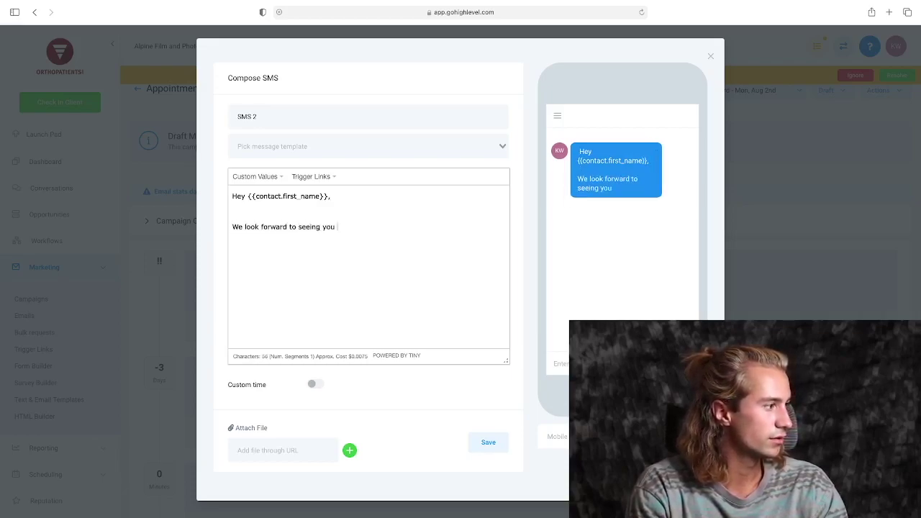
text(in )
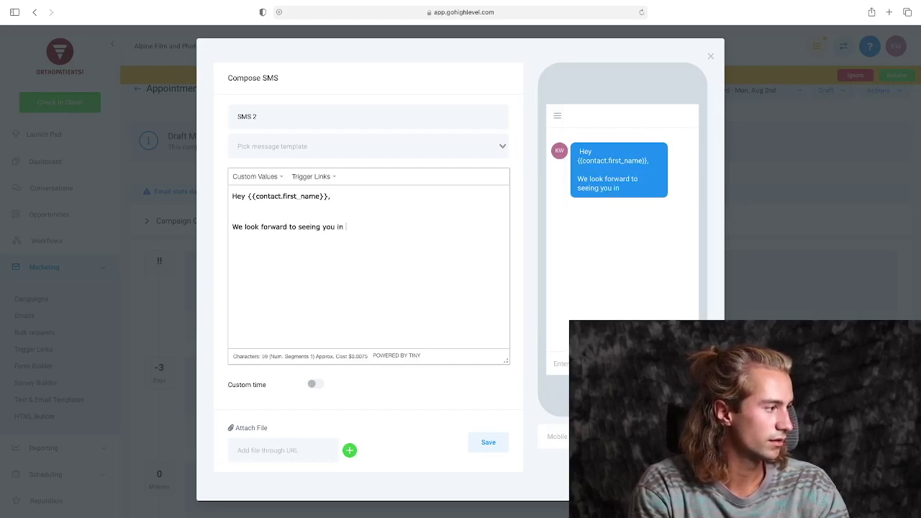
text(an hour! Please reach out )
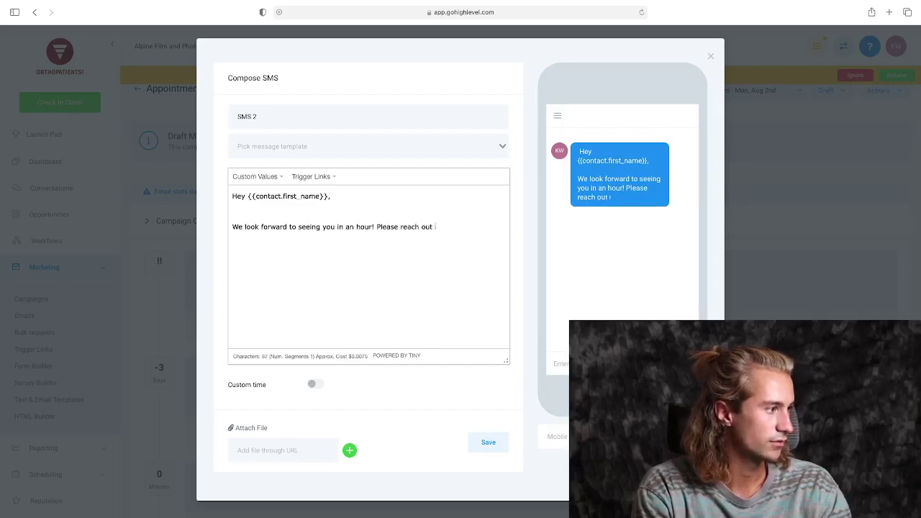
text(if you have any question)
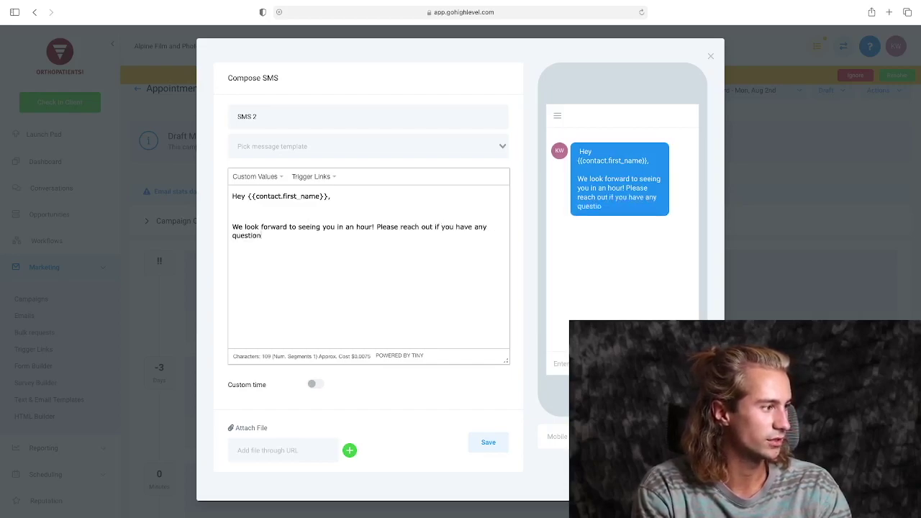
text(s!)
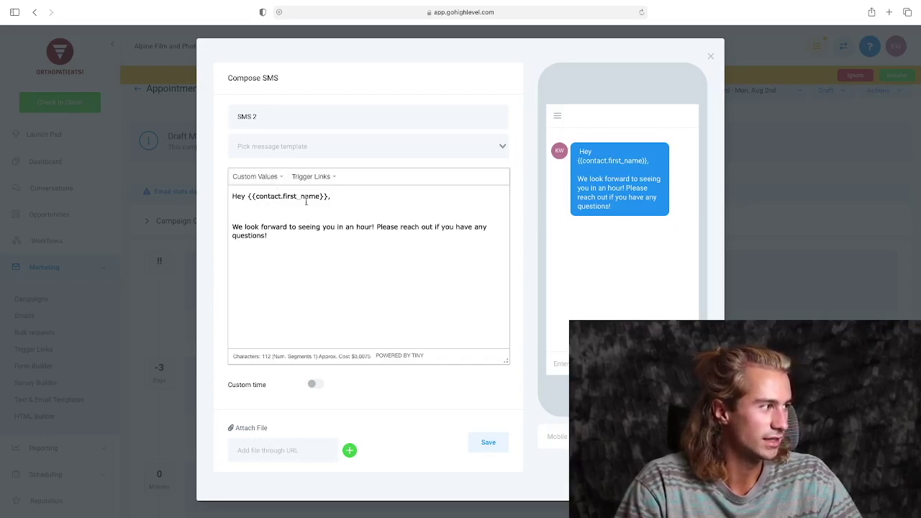
click(278, 182)
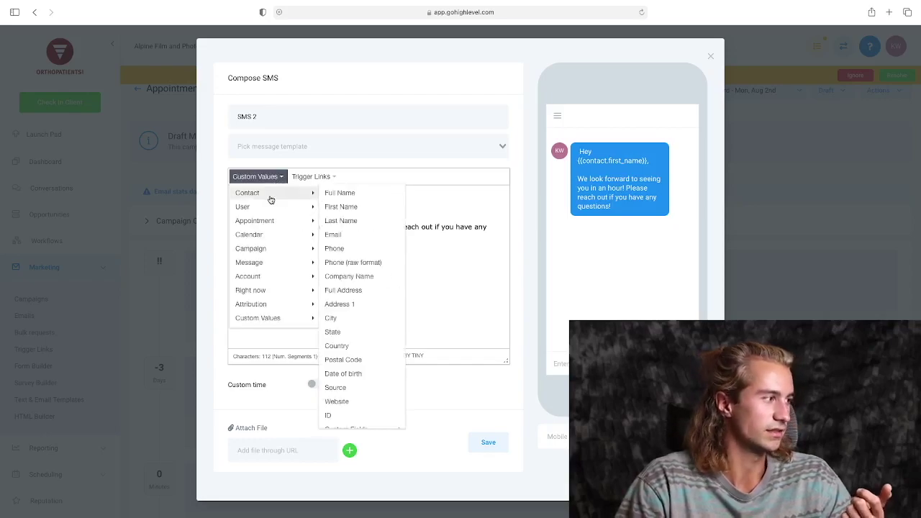
mouse_move(274, 220)
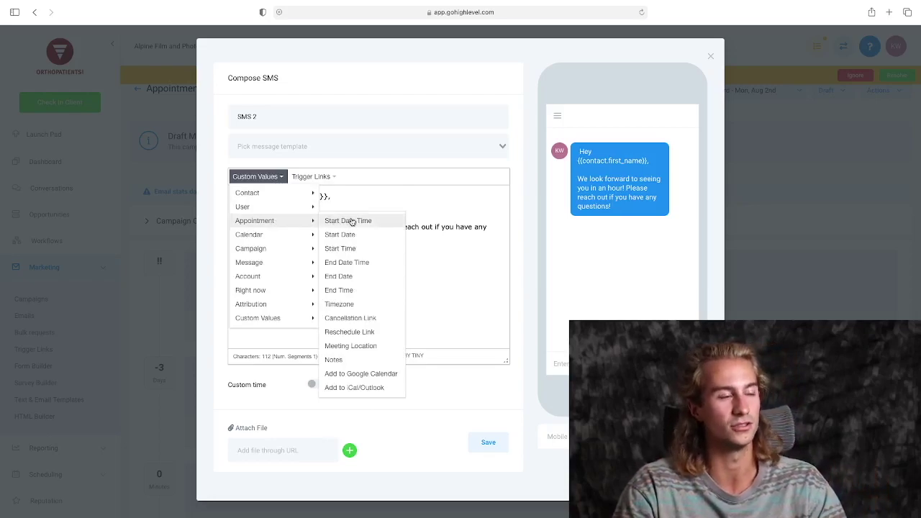
click(473, 247)
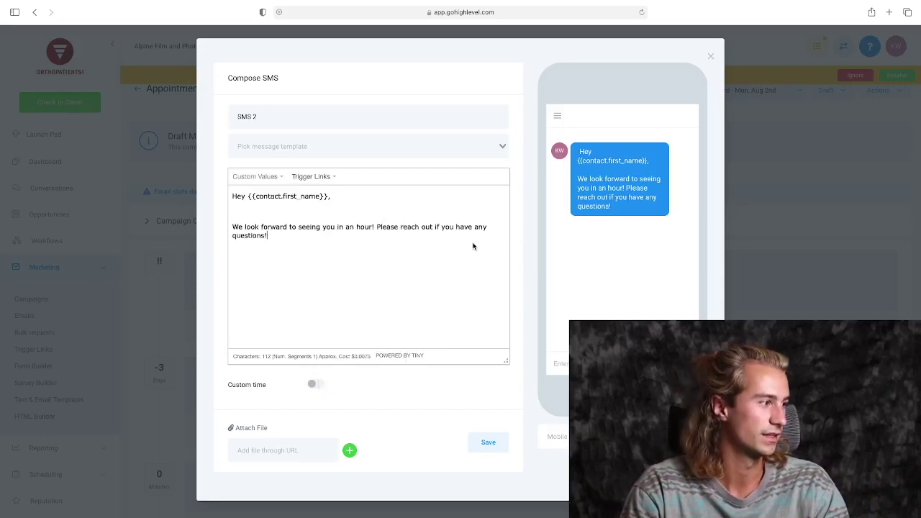
- Save SMS 2 and set it to send 1 hour before the appointment
click(480, 442)
scroll(820, 481, down, 2)
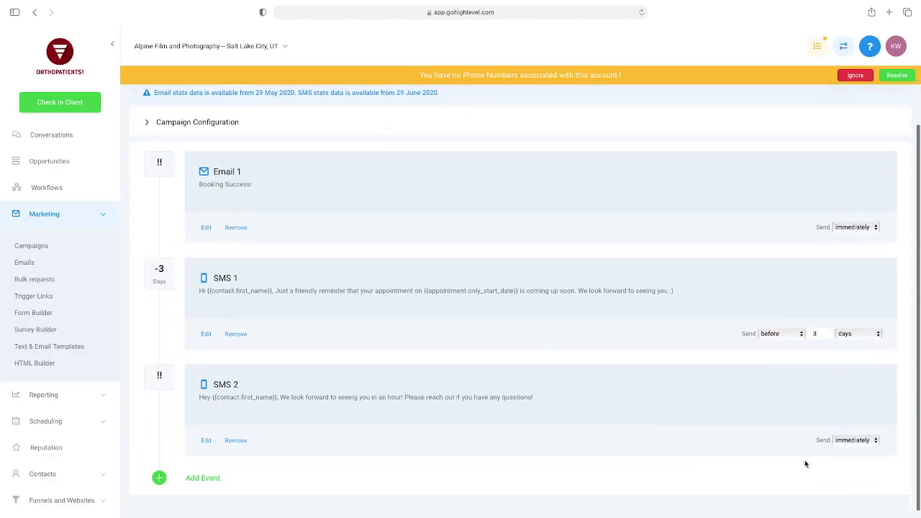
click(838, 443)
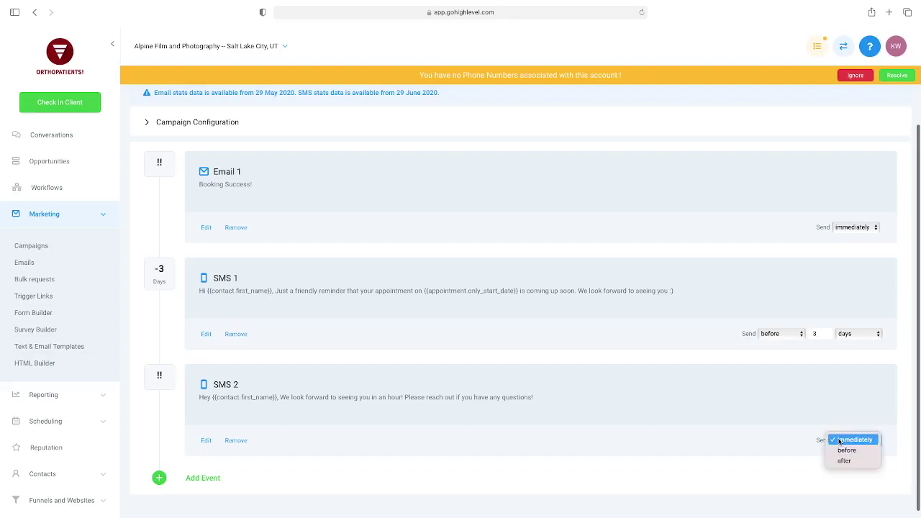
click(838, 449)
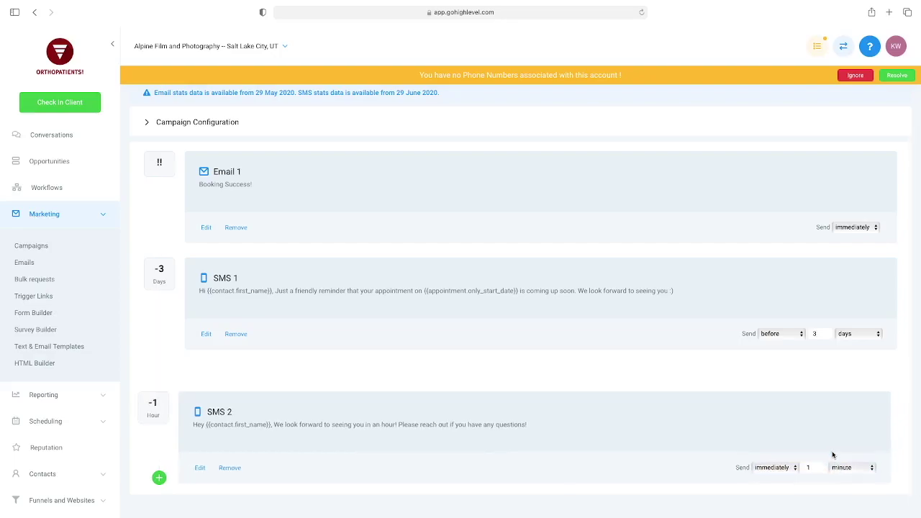
click(853, 444)
click(854, 439)
- Scroll the sidebar down to bring Triggers into view
scroll(770, 466, down, 1)
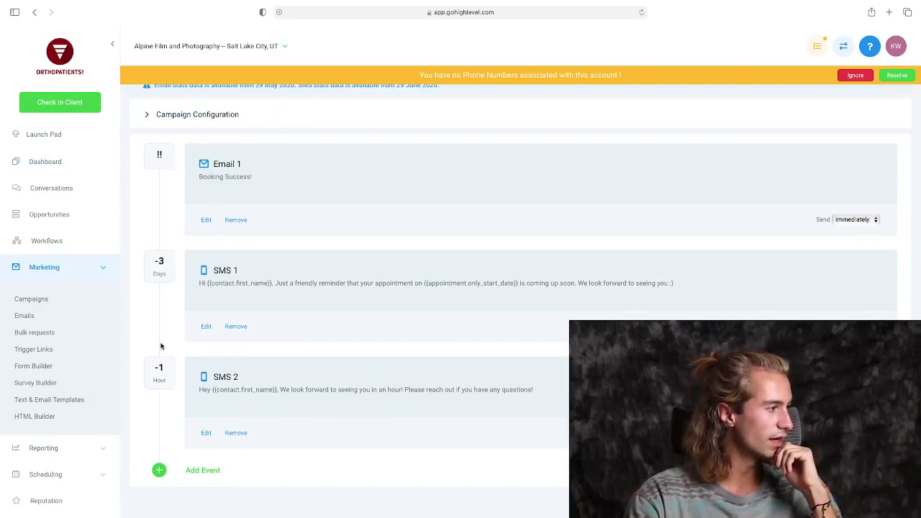
scroll(174, 340, up, 2)
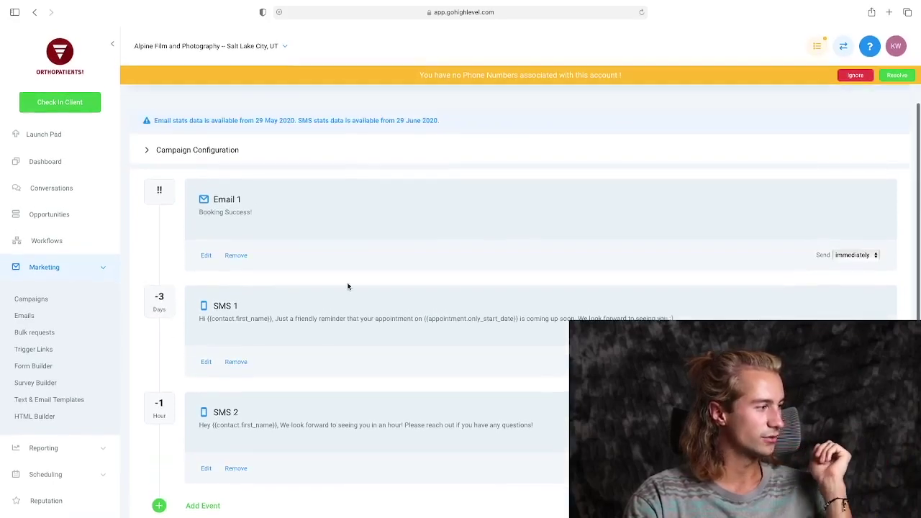
scroll(325, 295, up, 2)
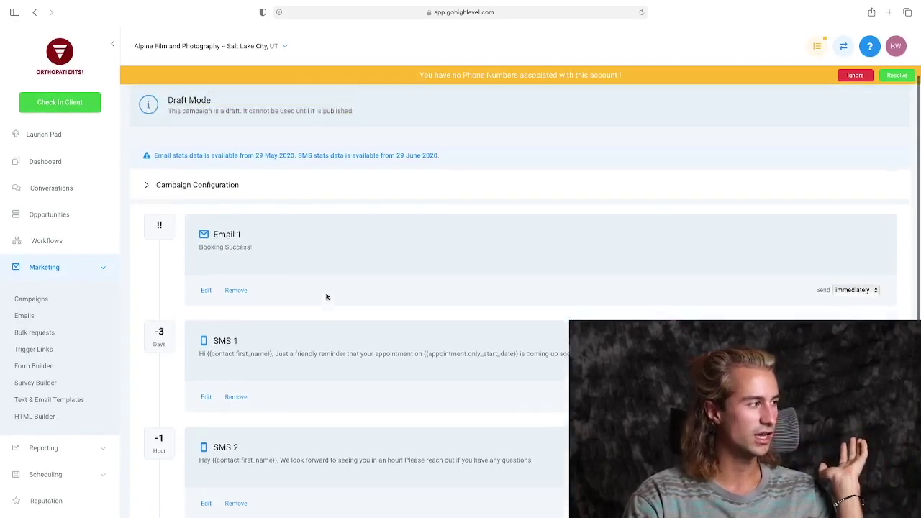
scroll(325, 295, down, 3)
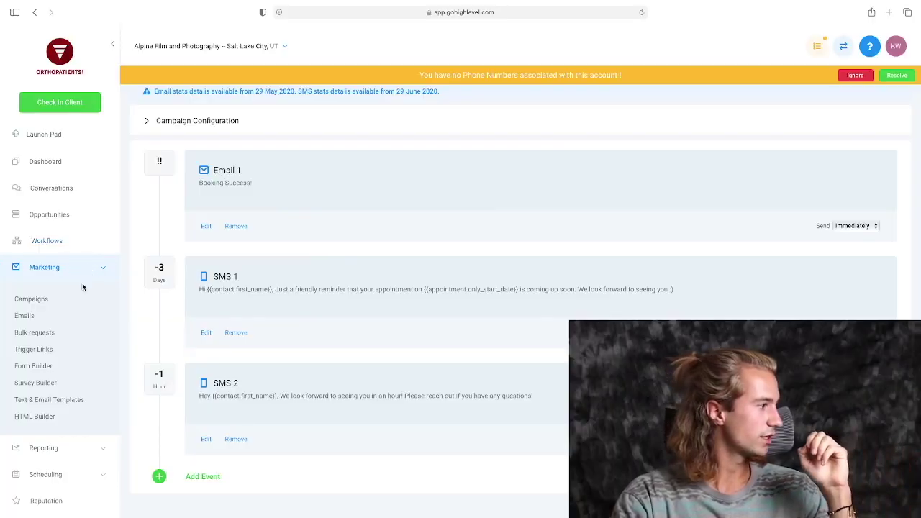
scroll(83, 286, down, 3)
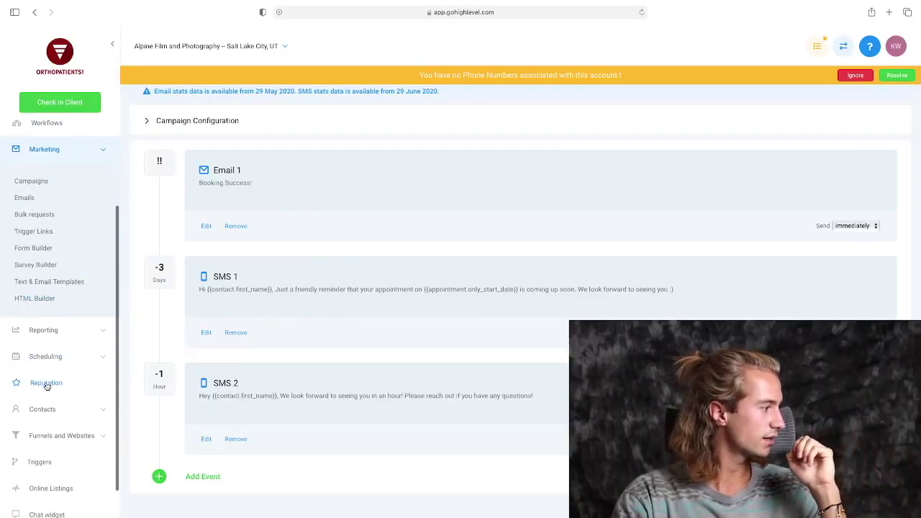
scroll(43, 403, down, 1)
- Open the New appointment opt in trigger from the Triggers list for editing
click(39, 426)
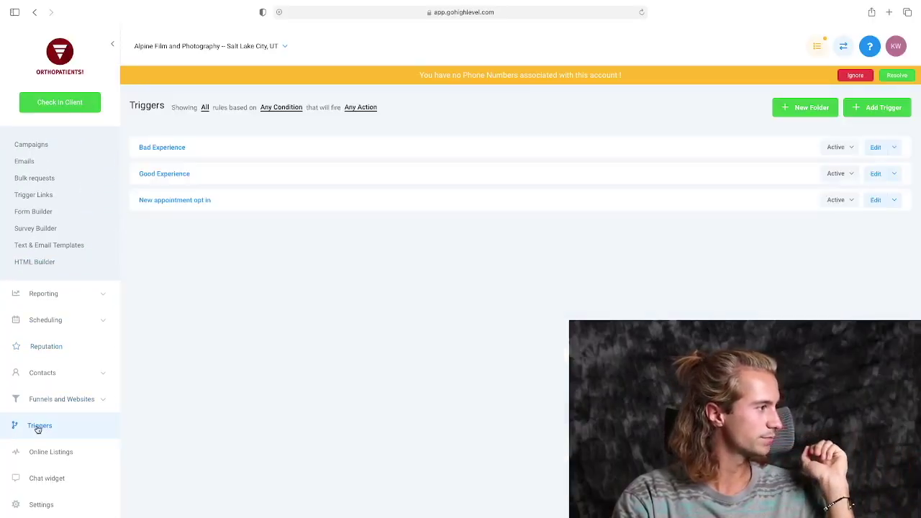
click(178, 201)
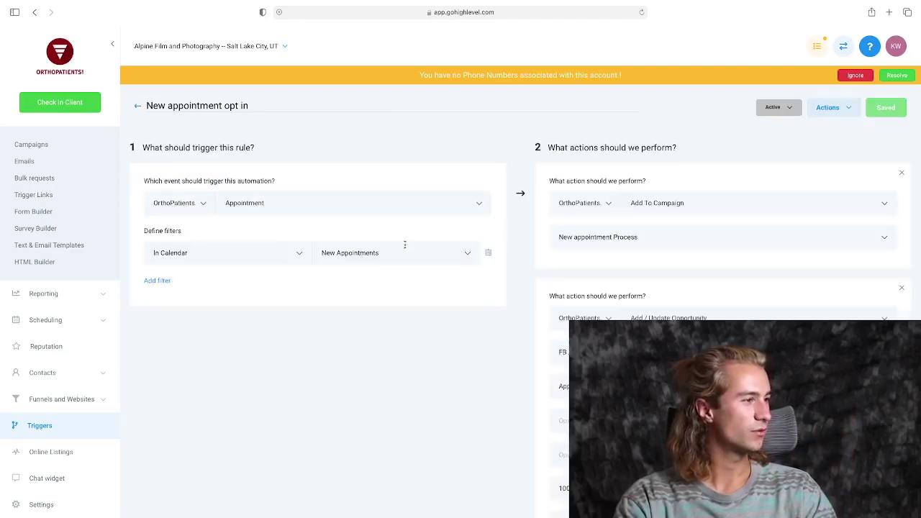
scroll(703, 278, down, 3)
scroll(702, 278, up, 3)
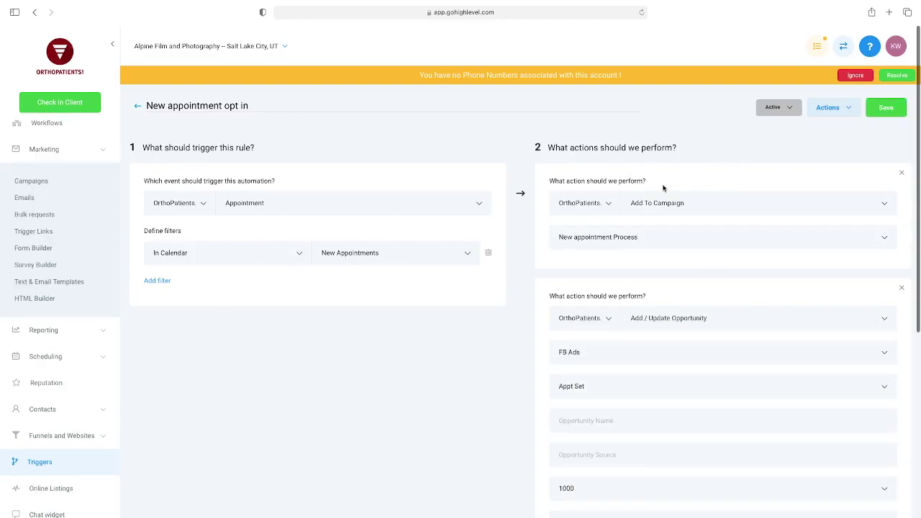
scroll(663, 188, down, 5)
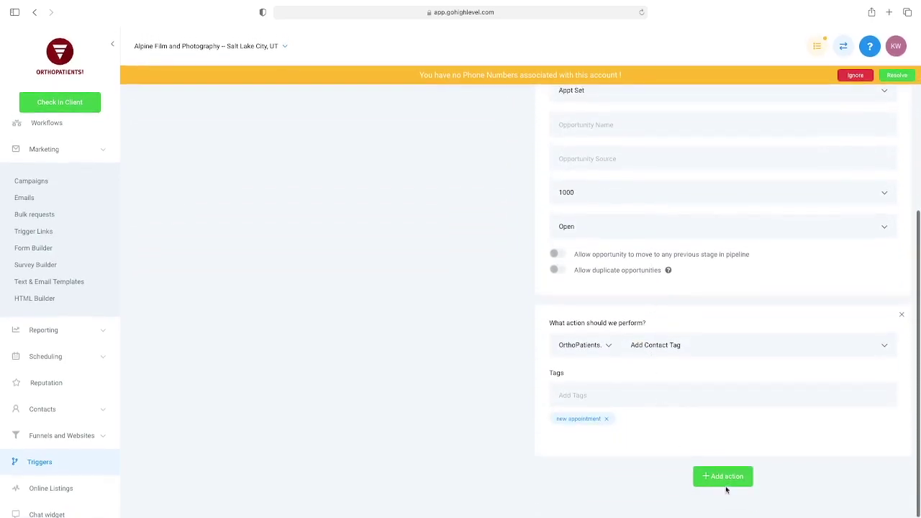
- Add an Add To Campaign action that targets the Appointment Reminder campaign
click(728, 483)
scroll(687, 446, down, 2)
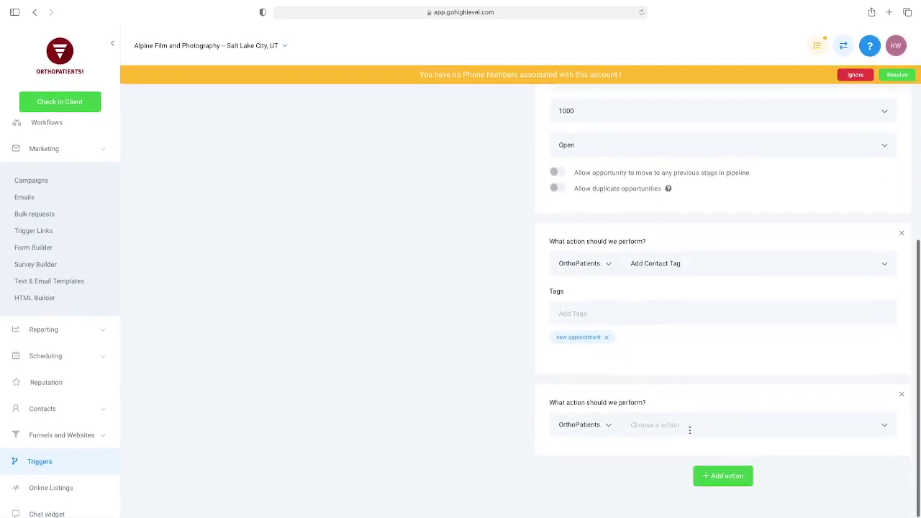
click(688, 427)
click(667, 325)
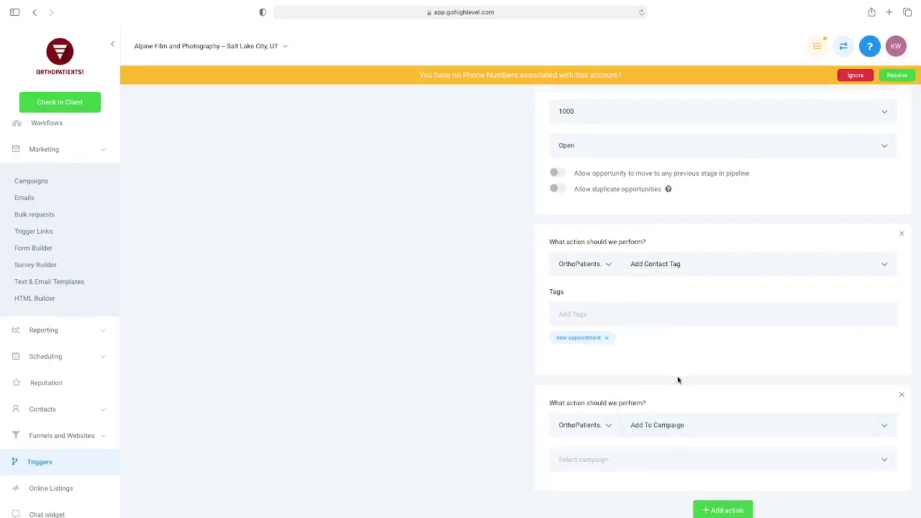
scroll(679, 380, down, 1)
click(684, 424)
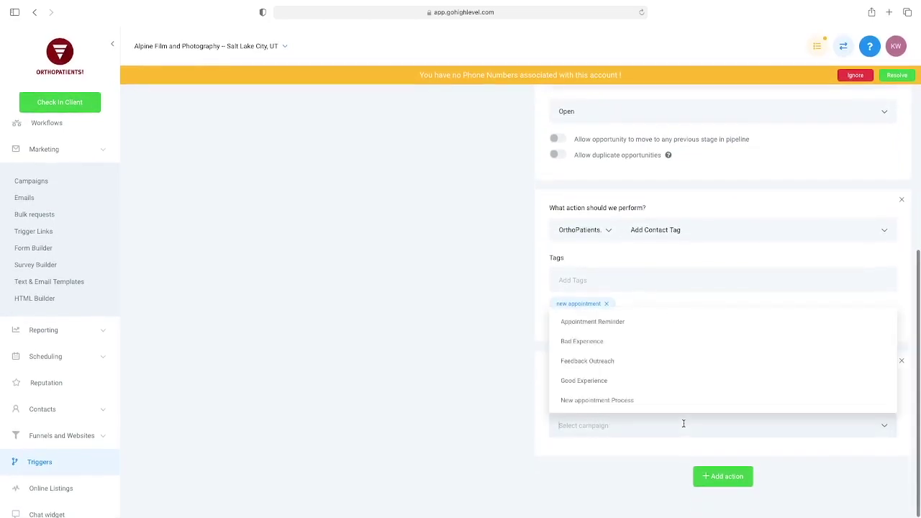
click(613, 322)
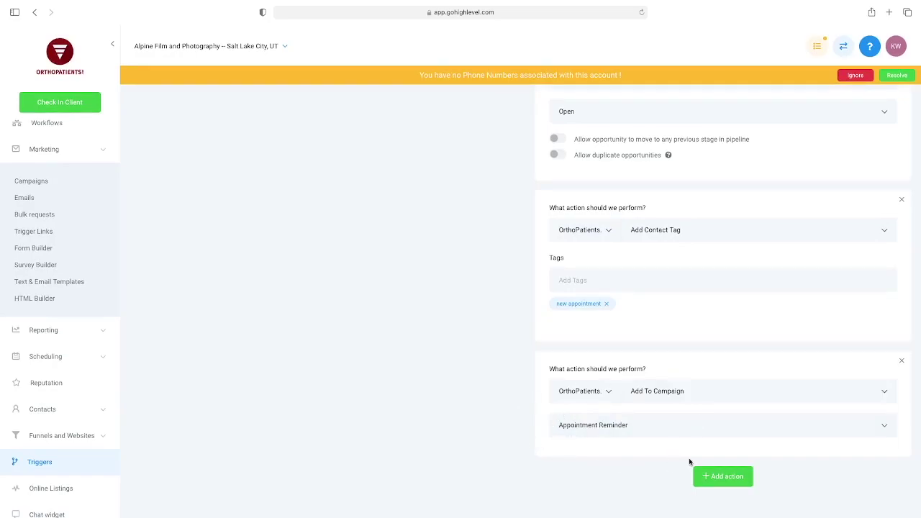
scroll(689, 460, up, 10)
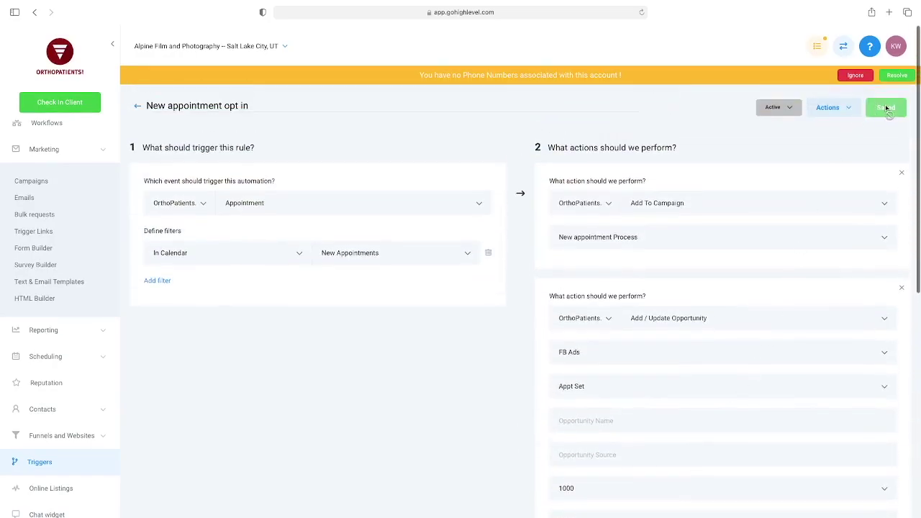